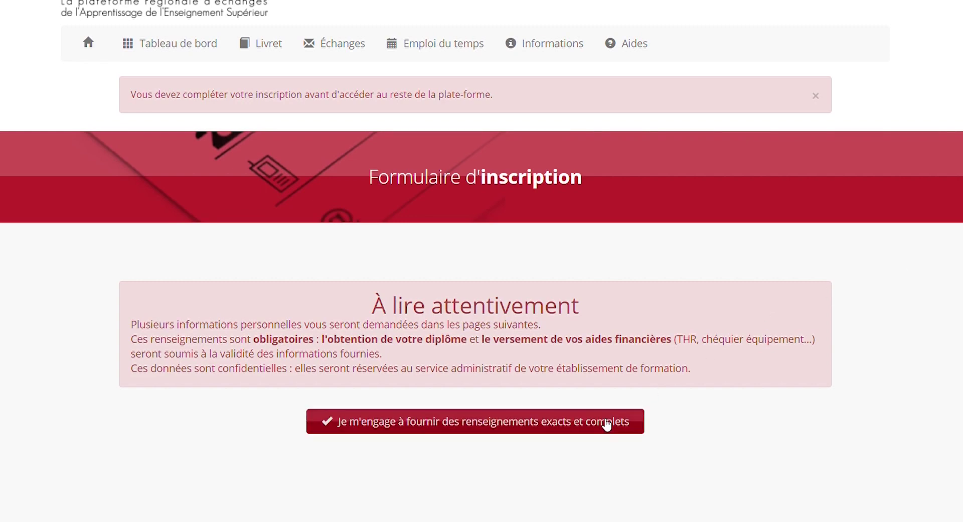
- Accept the accuracy commitment and check the Civilité and Nationalité choices
left_click(607, 424)
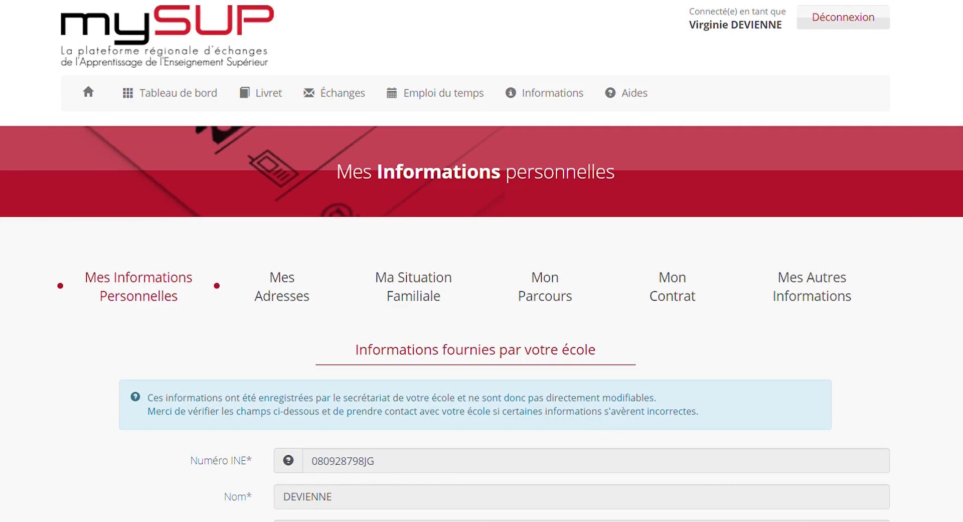
scroll(687, 350, "down", 5)
left_click(531, 441)
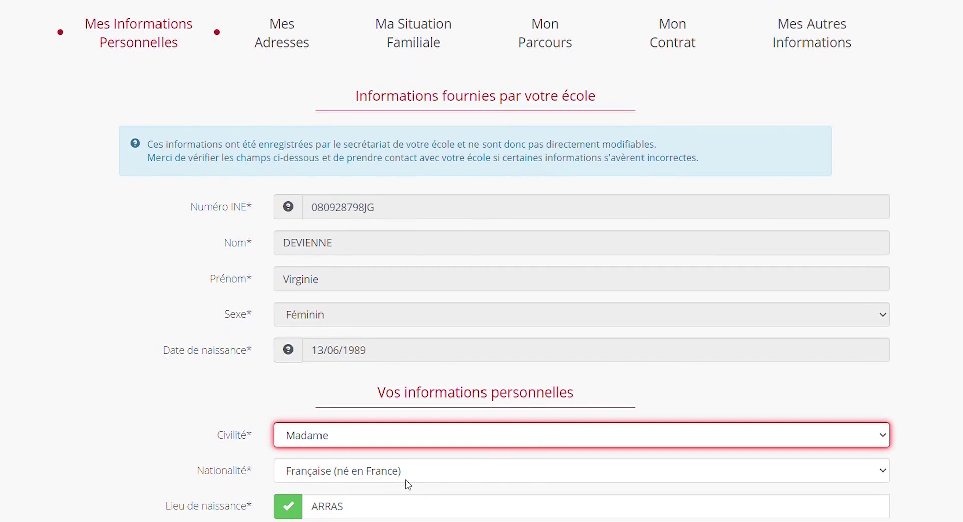
scroll(558, 318, "down", 3)
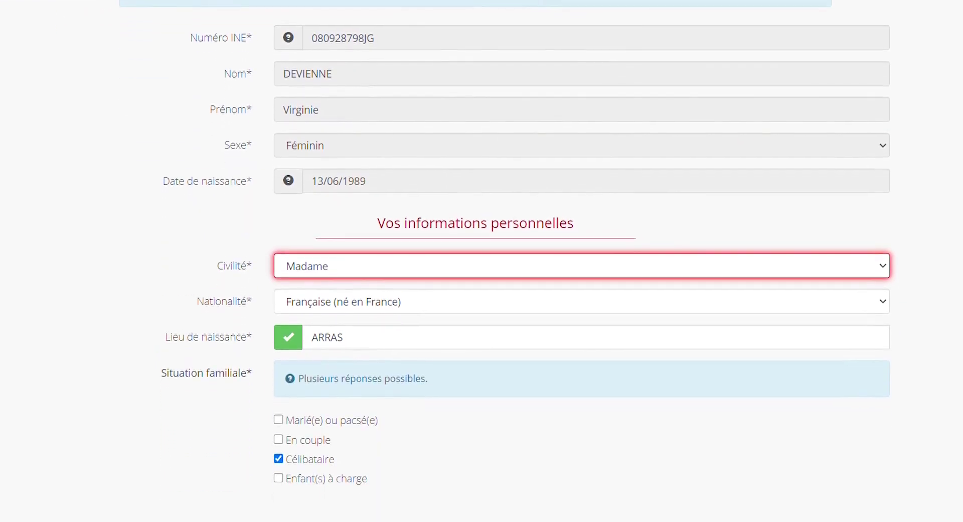
left_click(553, 303)
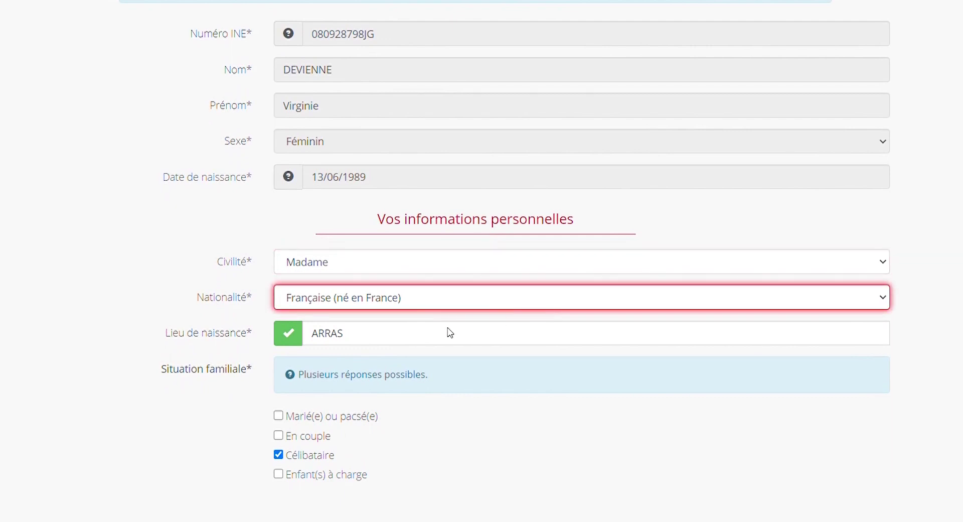
- Replace the birthplace with ARRAS (Pas-de-Calais), save the personal details and continue to Mes adresses
double_click(387, 337)
type("arras SUR RHONE")
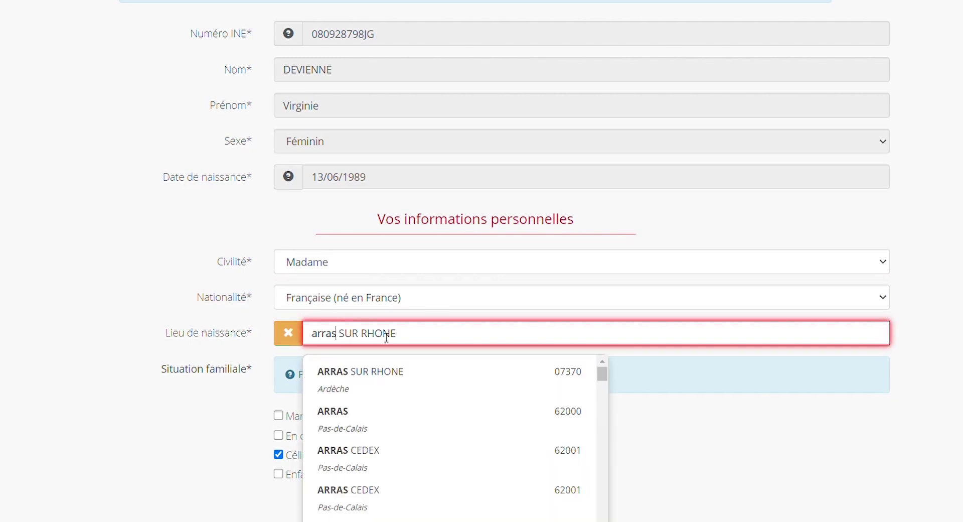
left_click(363, 411)
scroll(441, 312, "down", 3)
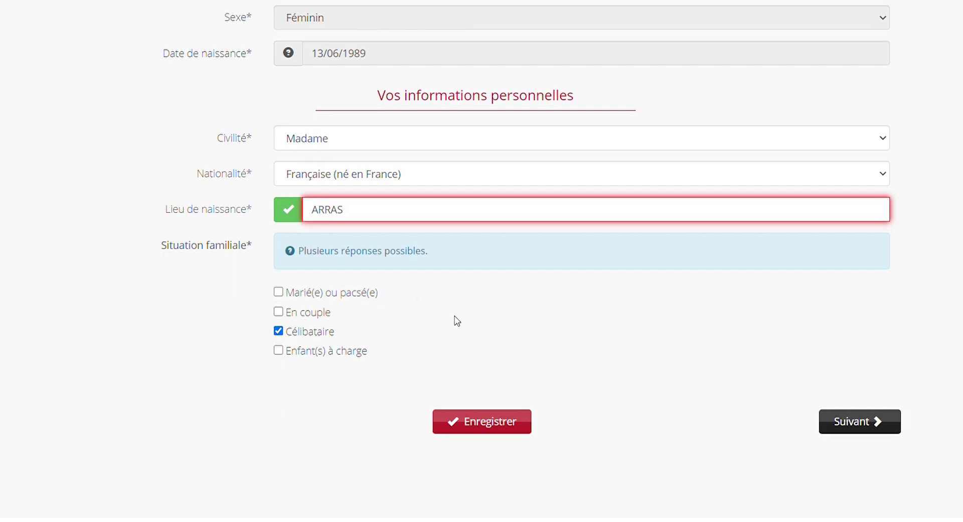
left_click(509, 429)
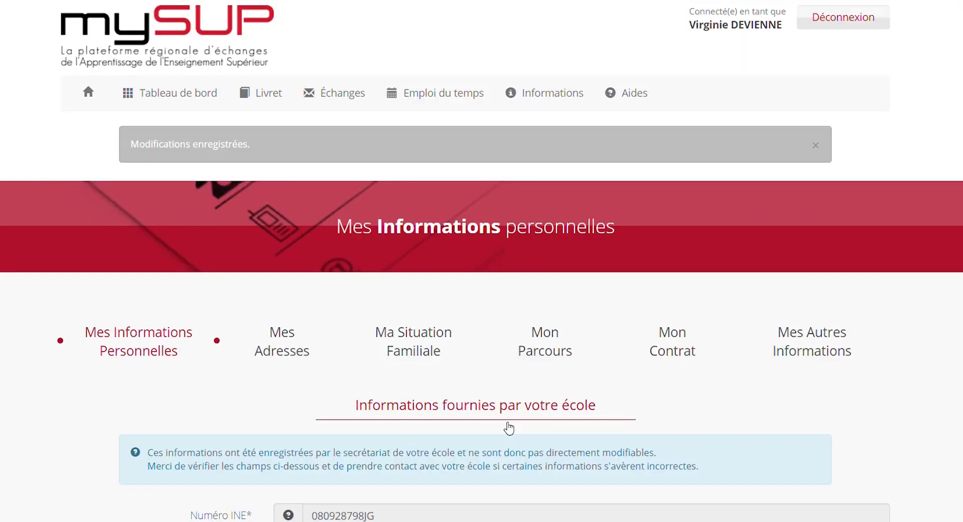
scroll(482, 261, "down", 2)
scroll(898, 389, "down", 10)
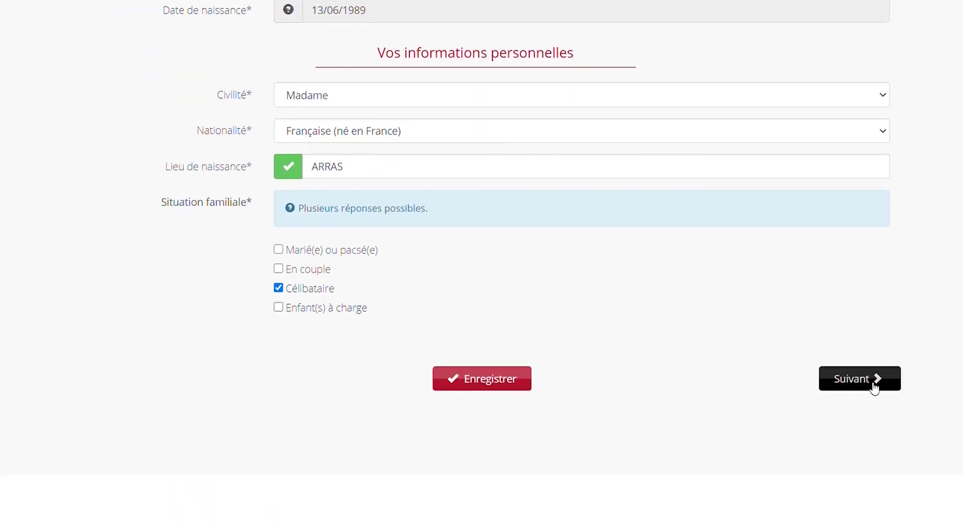
left_click(874, 388)
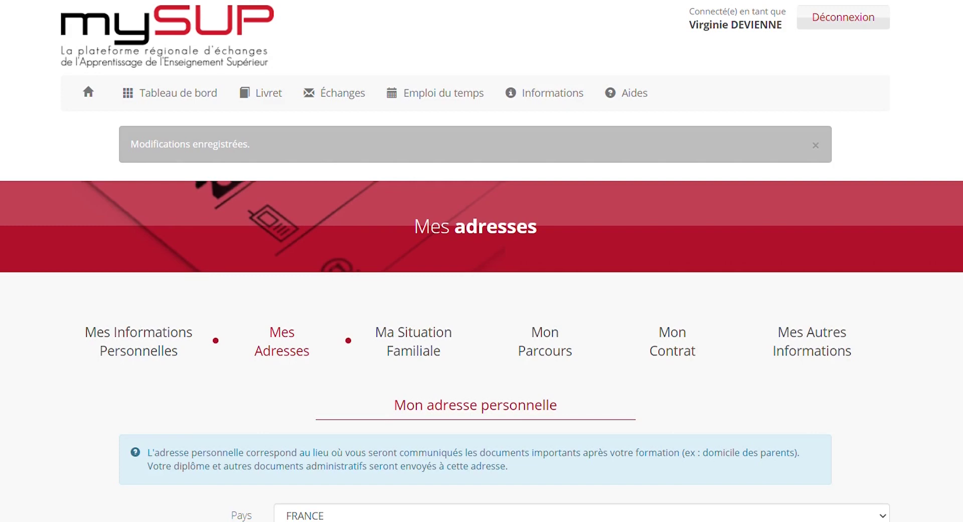
- Enter the personal street address and pick the town from the postcode suggestions
scroll(481, 261, "down", 3)
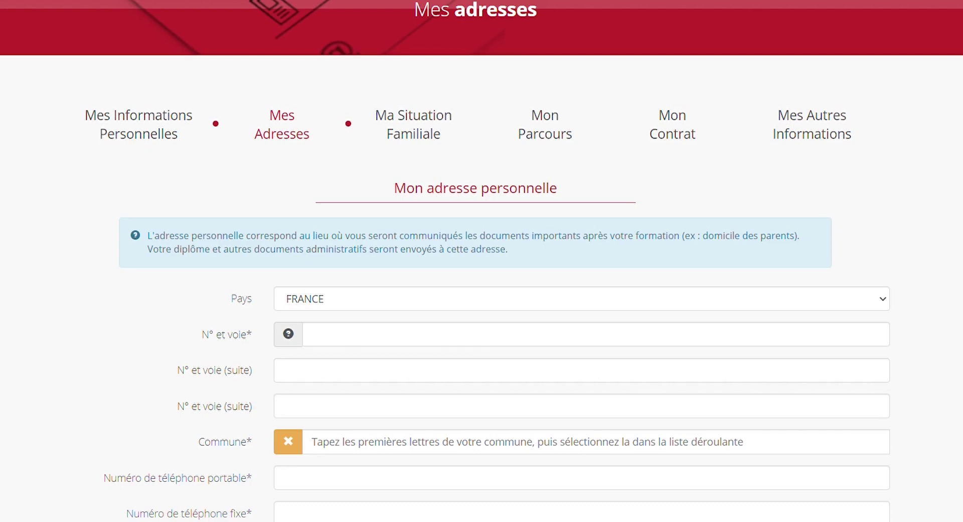
scroll(348, 187, "down", 3)
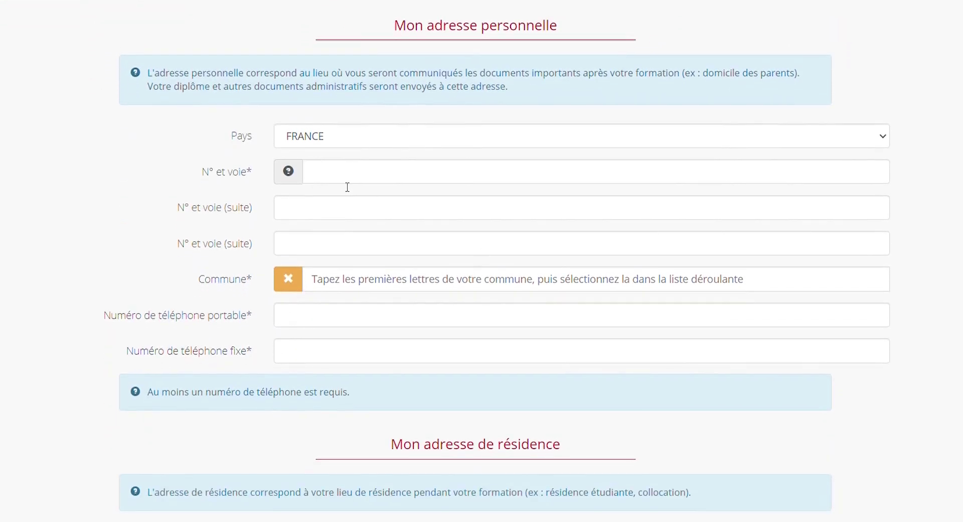
left_click(347, 176)
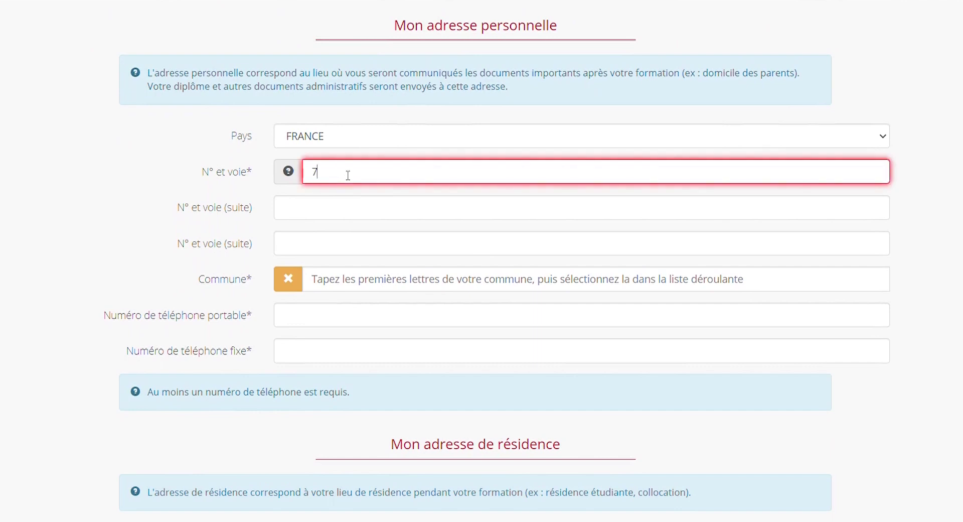
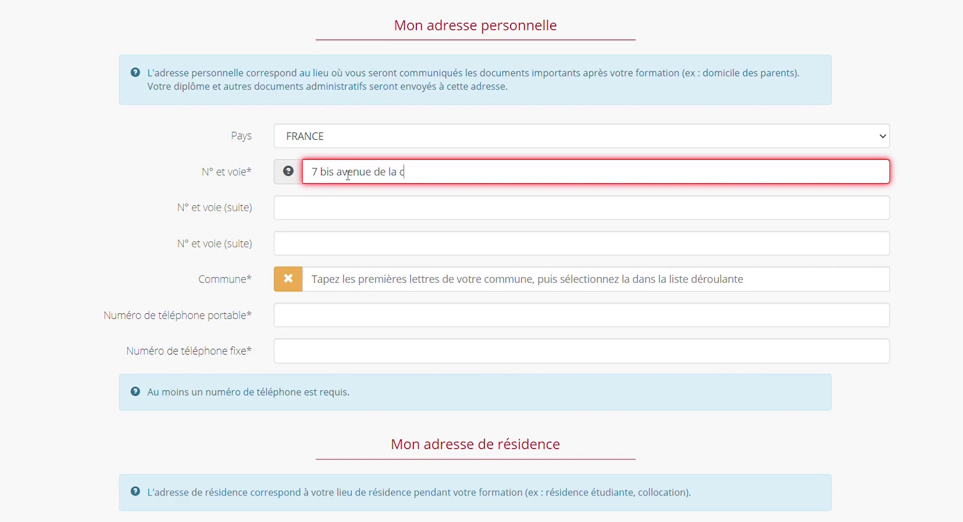
left_click(351, 284)
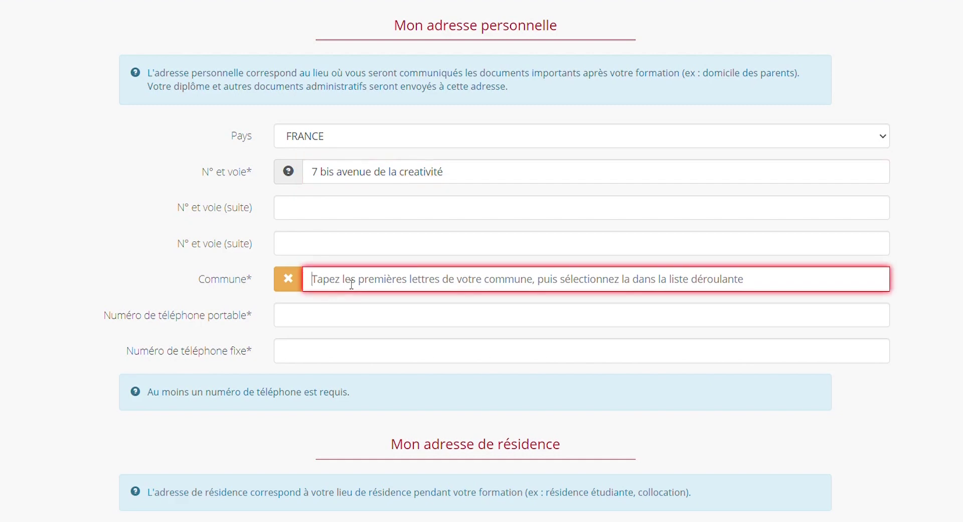
type("59650")
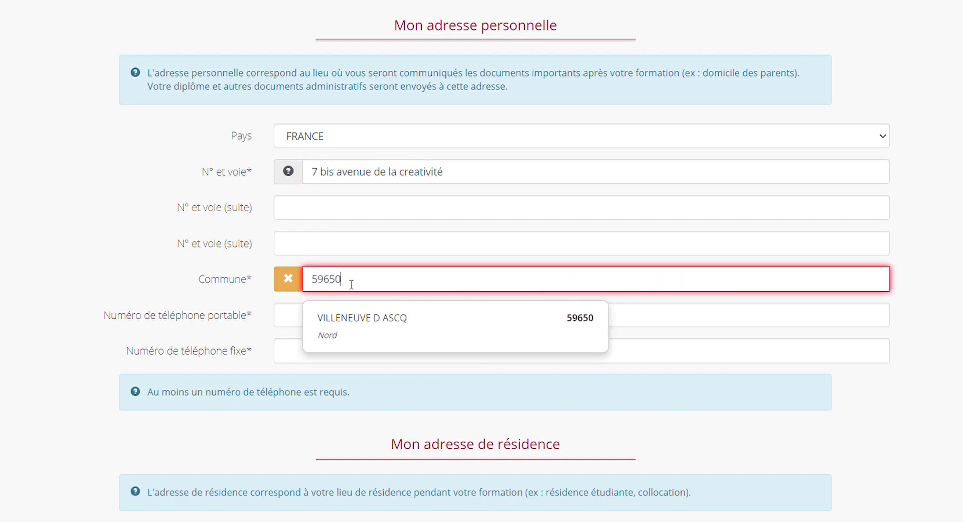
left_click(415, 321)
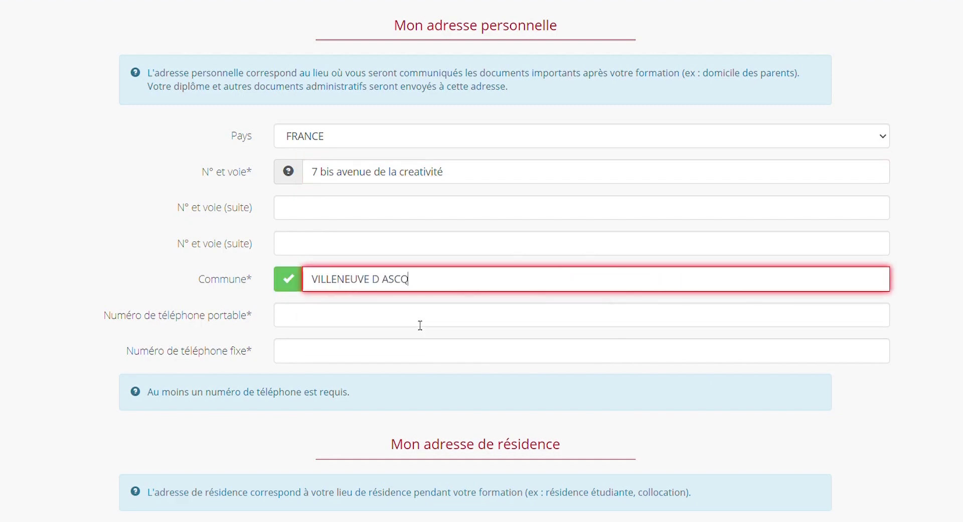
- Fill in the mobile phone number field
left_click(351, 324)
left_click(167, 282)
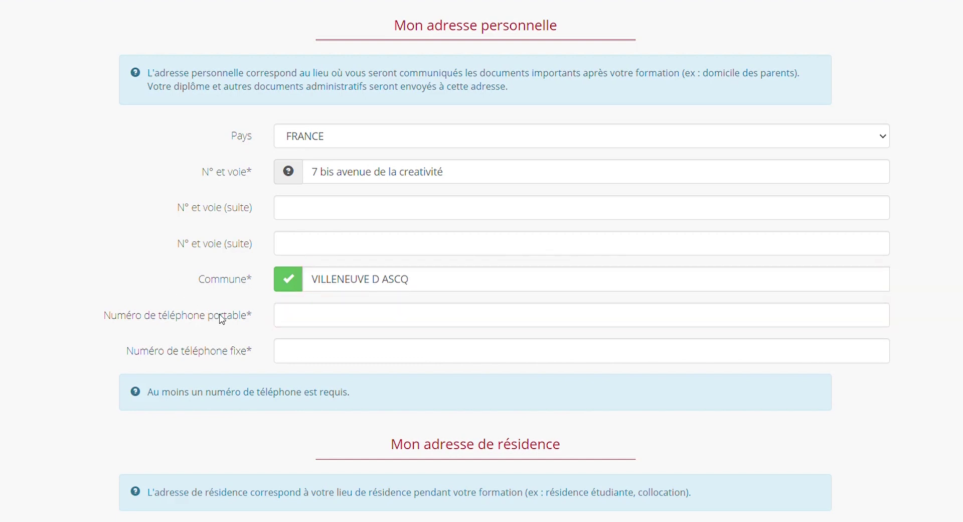
left_click(305, 324)
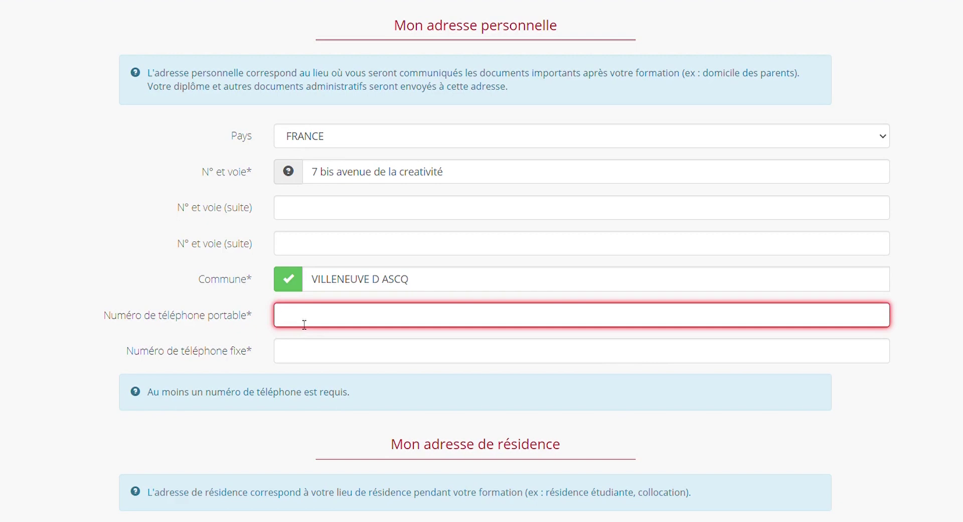
left_click(949, 305)
scroll(949, 305, "down", 3)
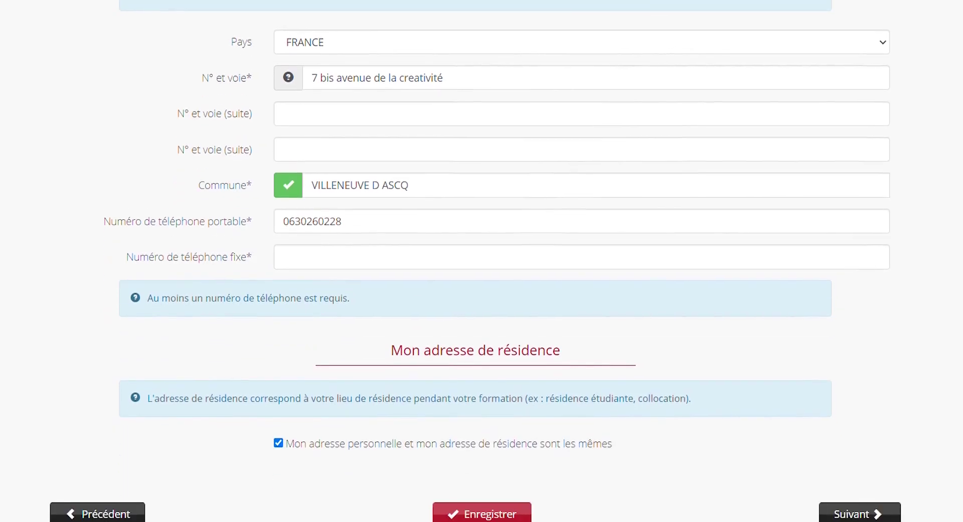
- Untick and re-tick 'adresse personnelle et adresse de résidence sont les mêmes', then save the addresses
scroll(949, 305, "down", 2)
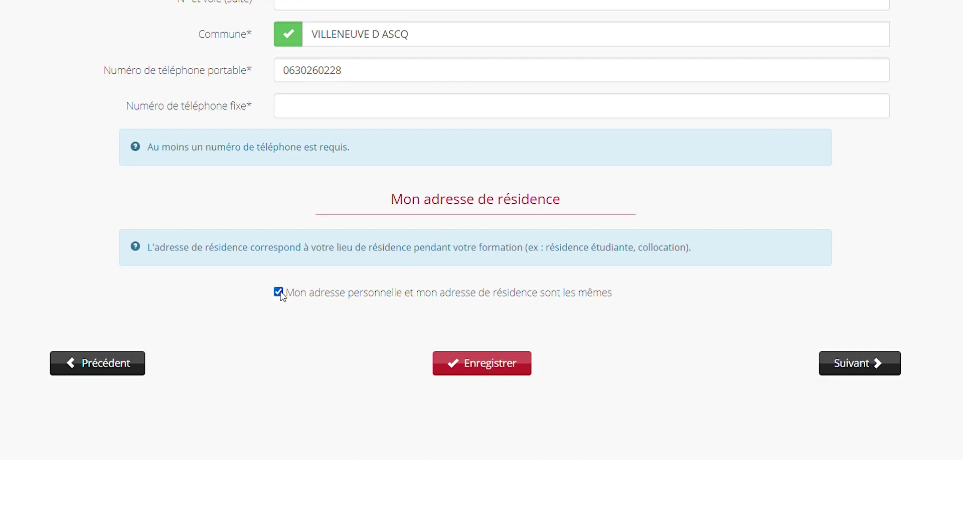
left_click(278, 292)
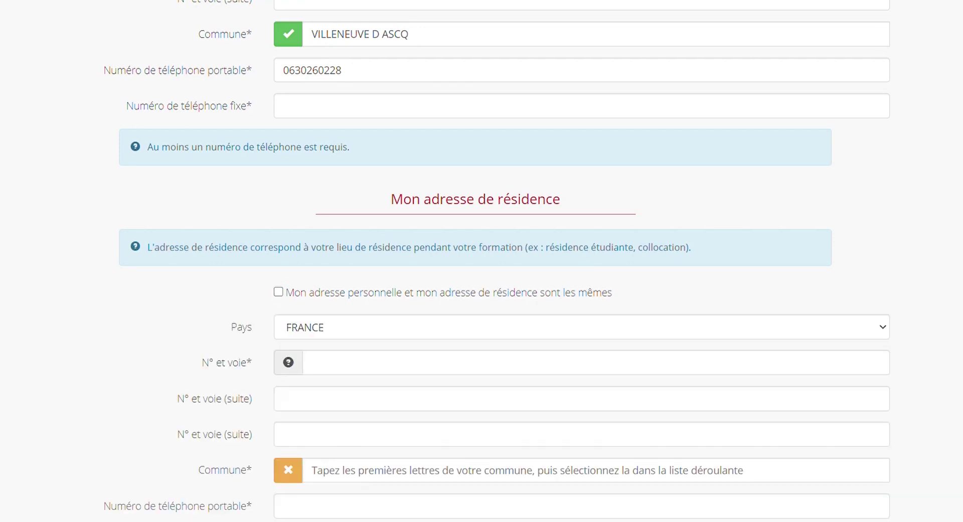
scroll(279, 294, "down", 4)
scroll(481, 260, "up", 1)
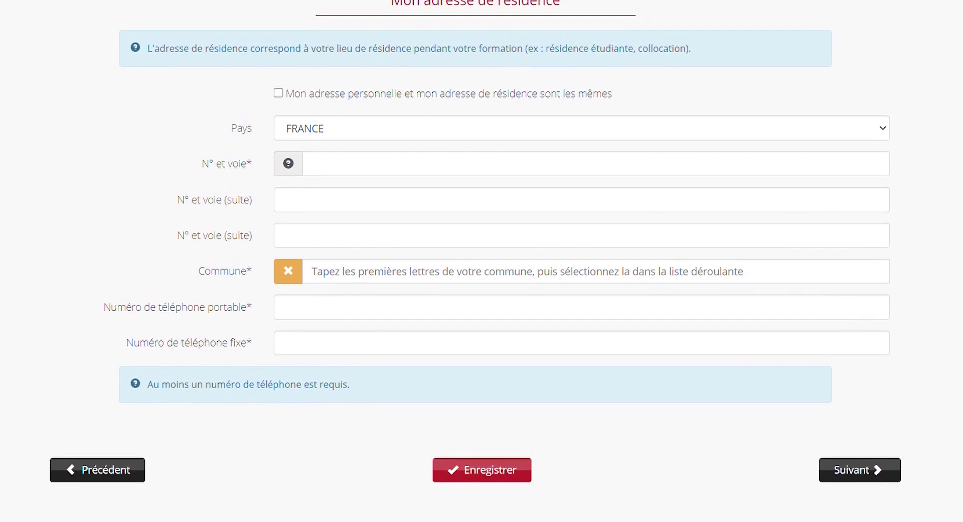
left_click(281, 96)
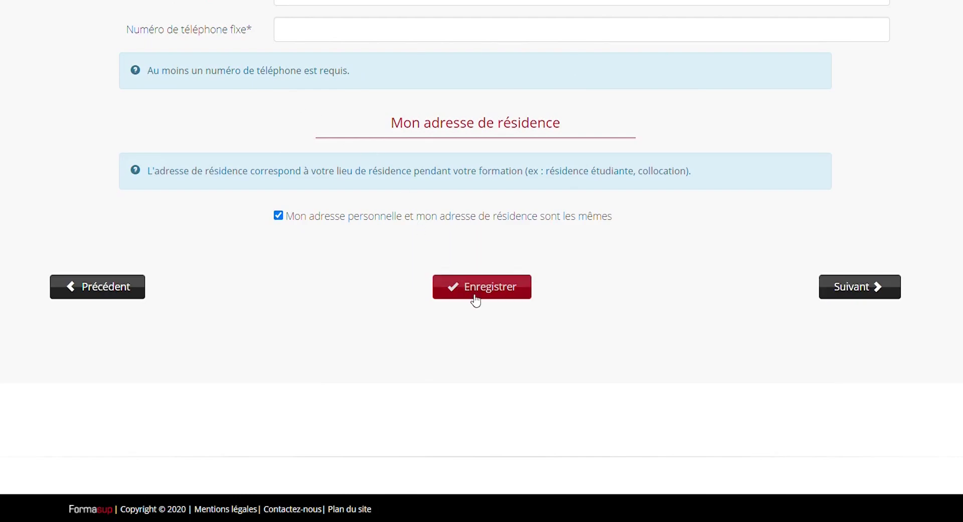
left_click(481, 295)
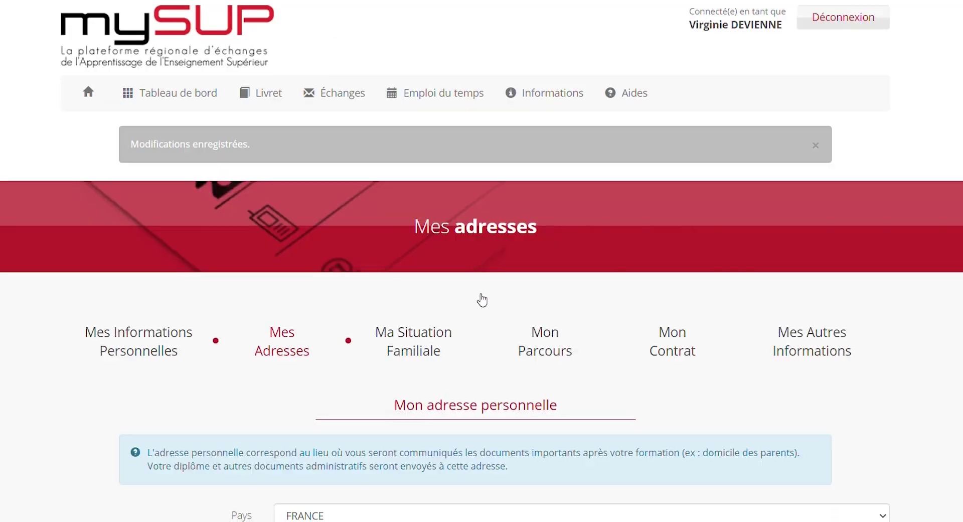
scroll(885, 303, "down", 13)
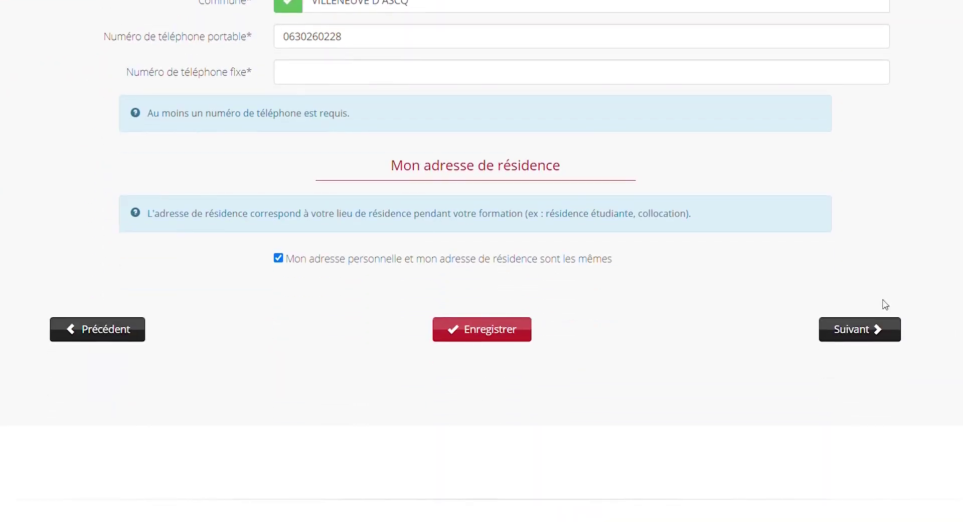
- On Ma situation familiale, add a Responsable 1 block and leave all its fields blank
left_click(858, 336)
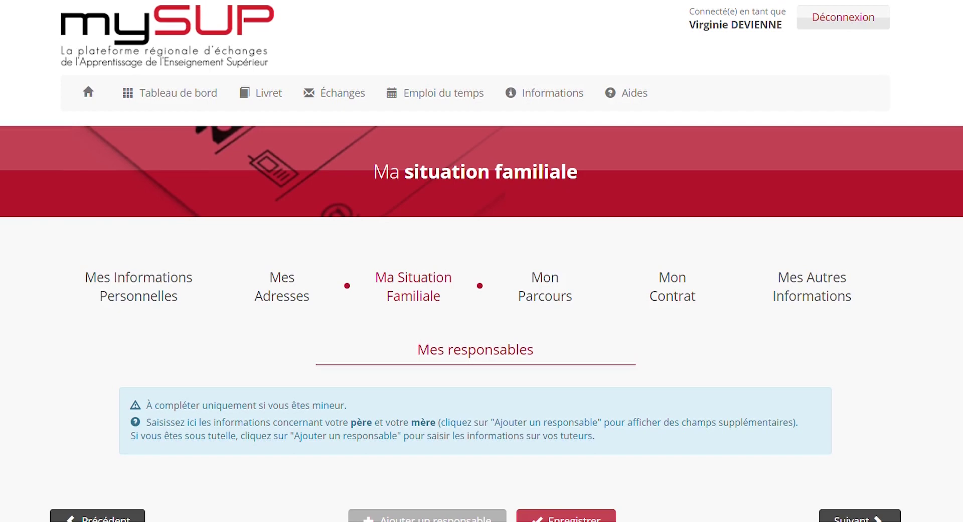
scroll(455, 352, "down", 2)
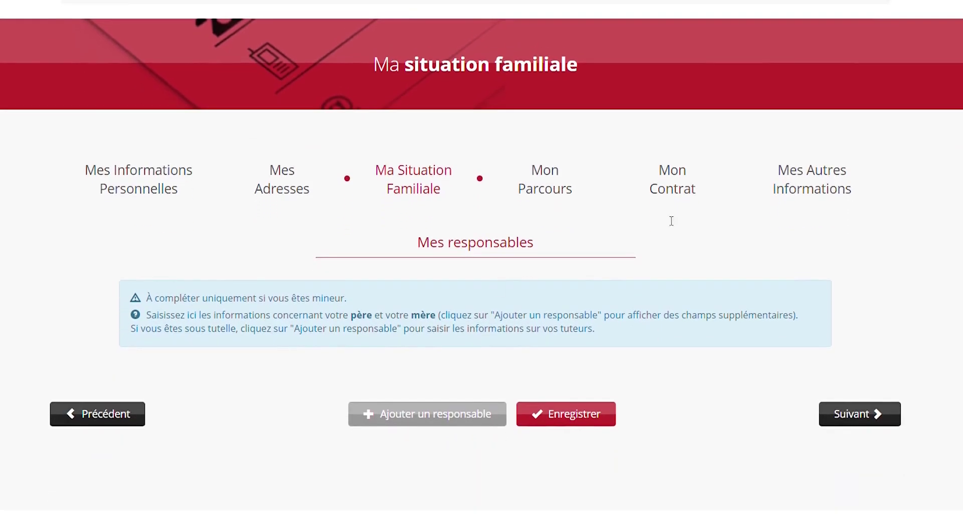
left_click(449, 419)
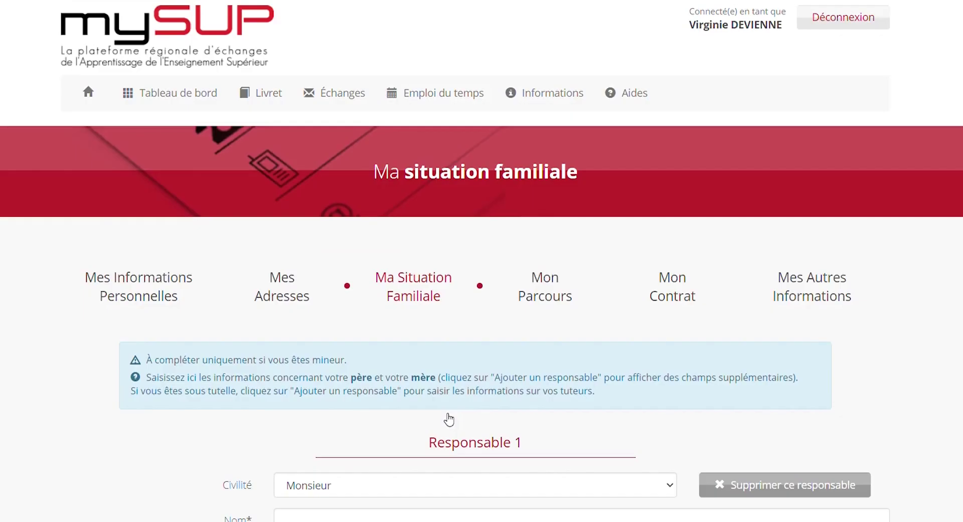
scroll(449, 418, "down", 4)
scroll(481, 271, "down", 2)
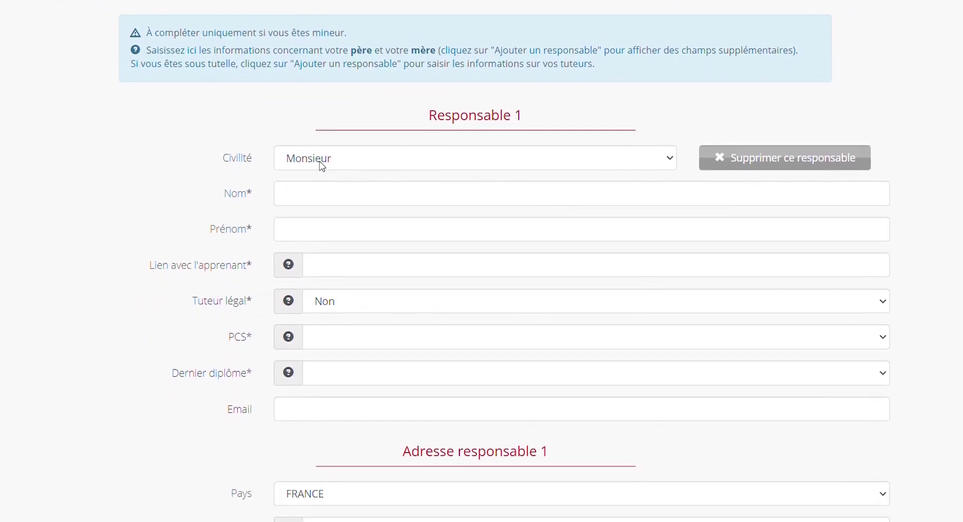
left_click(318, 196)
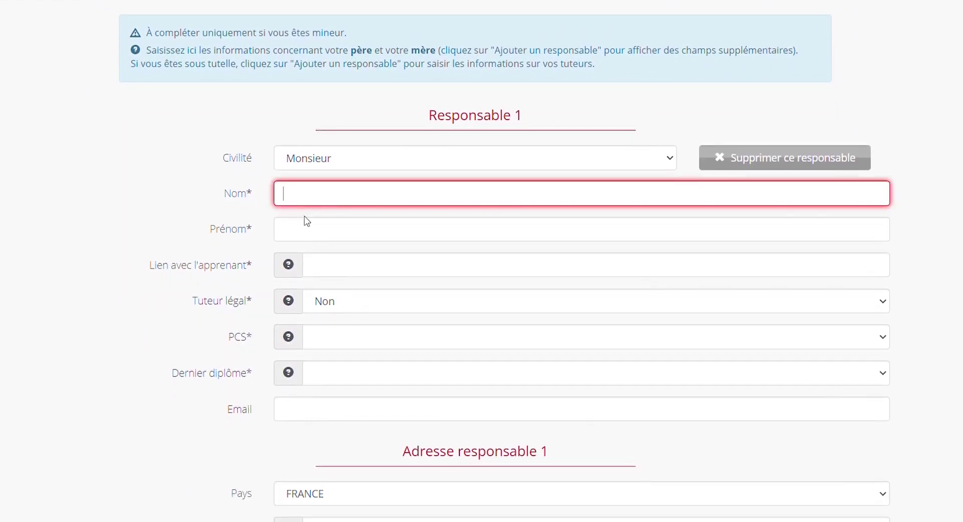
left_click(307, 235)
left_click(348, 277)
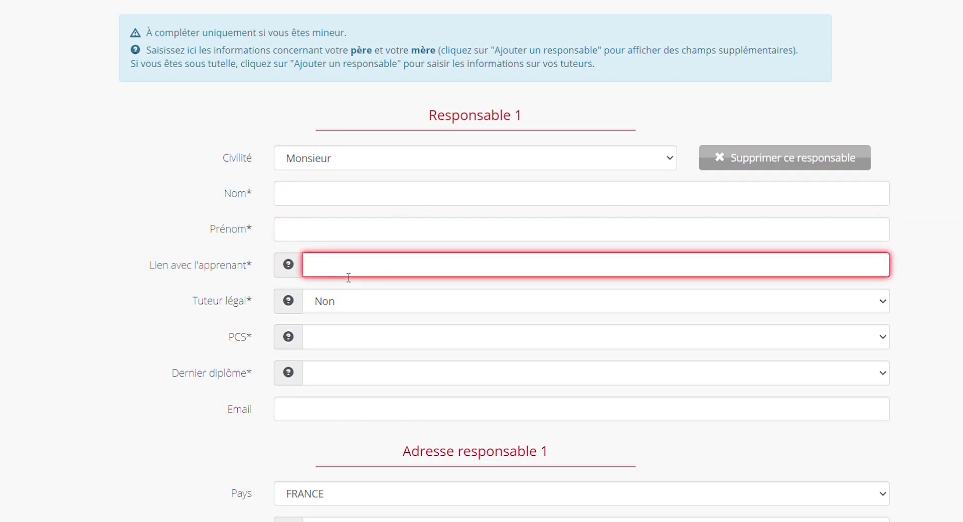
left_click(345, 307)
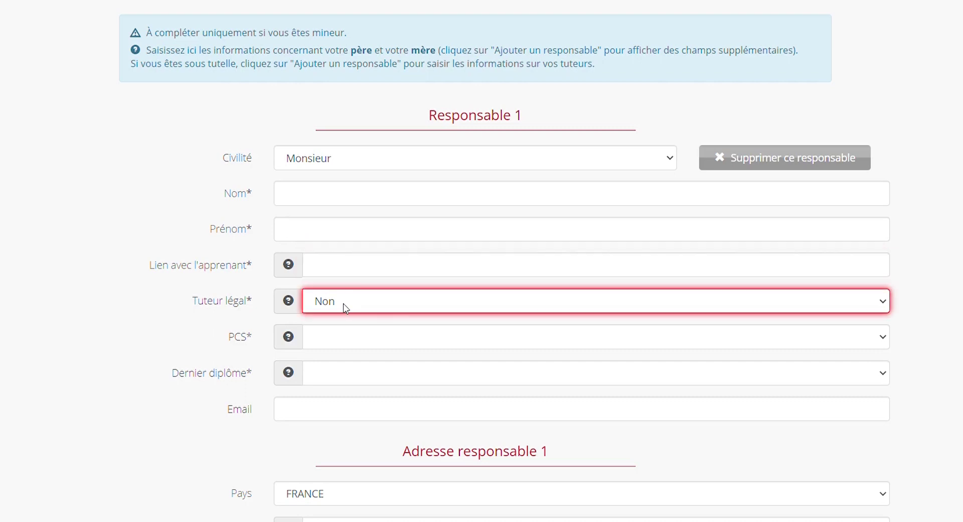
left_click(209, 314)
left_click(359, 334)
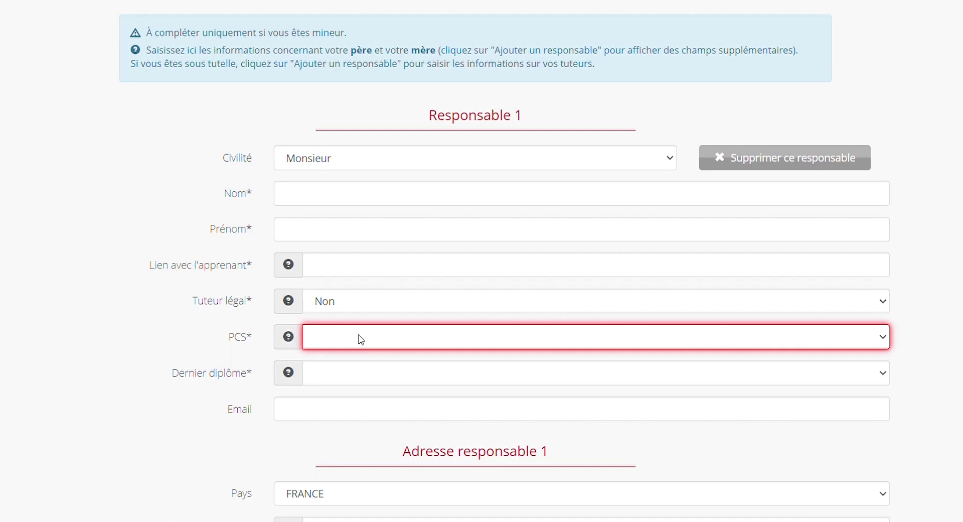
left_click(201, 325)
left_click(382, 380)
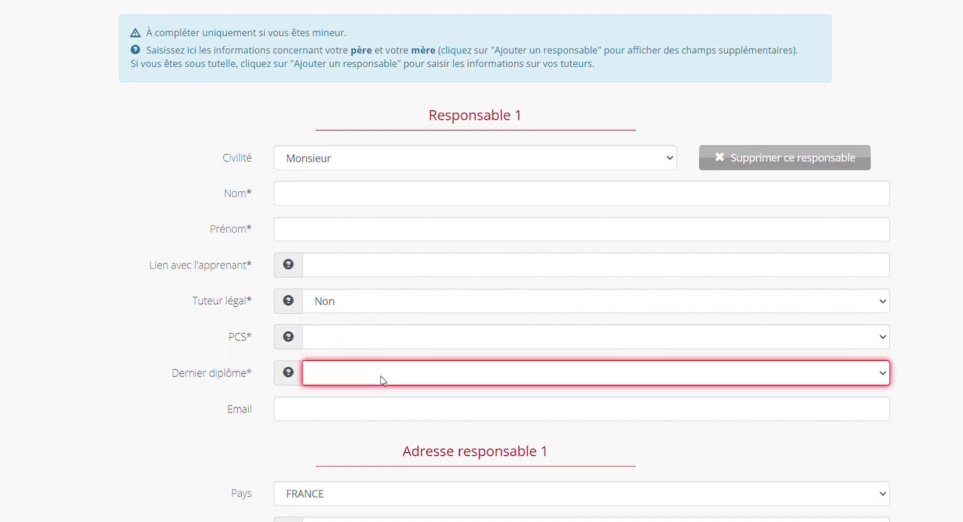
left_click(152, 339)
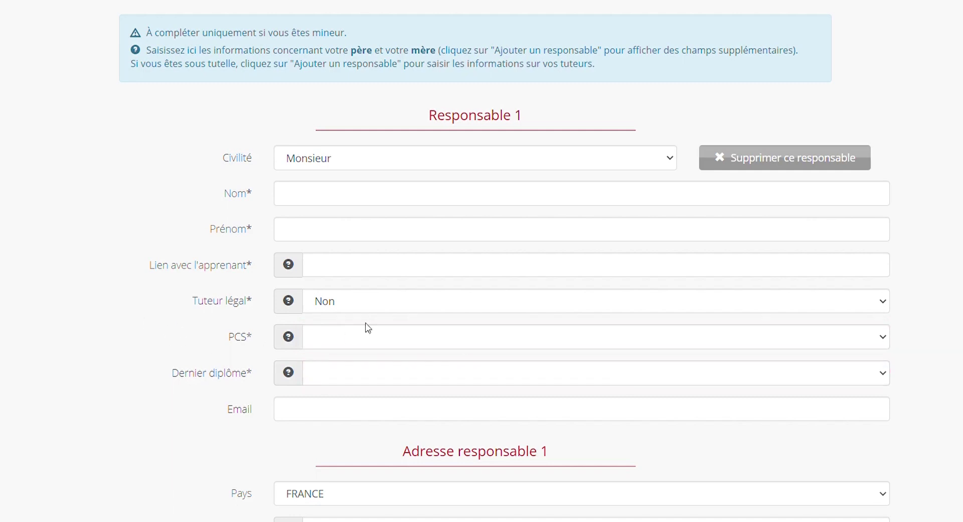
scroll(637, 376, "down", 3)
left_click(444, 214)
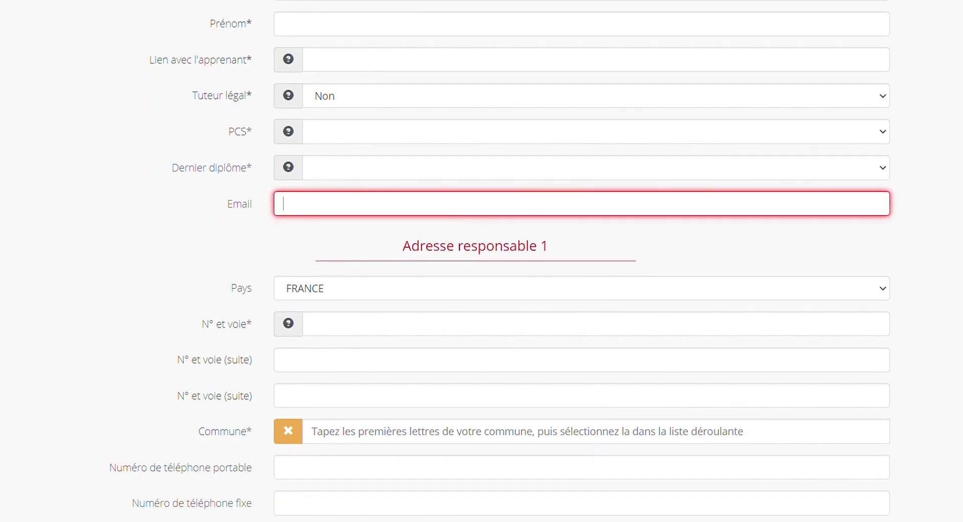
scroll(482, 261, "down", 3)
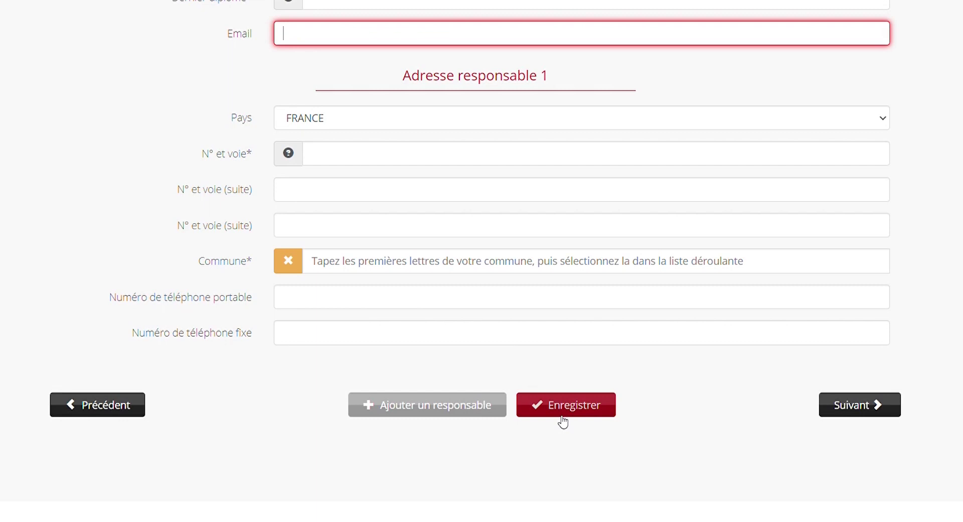
- Save the family situation page until 'Modifications enregistrées.' appears, then continue to Mon parcours
left_click(563, 423)
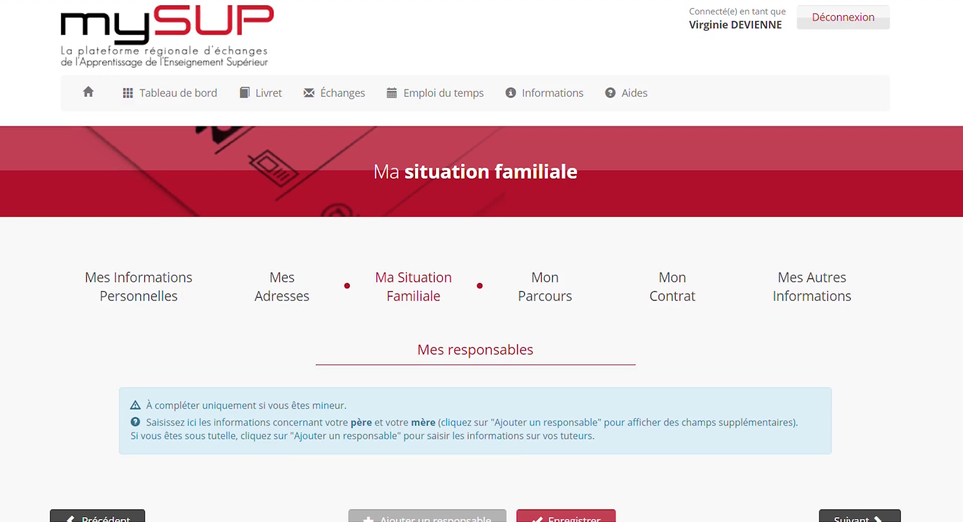
scroll(481, 261, "down", 2)
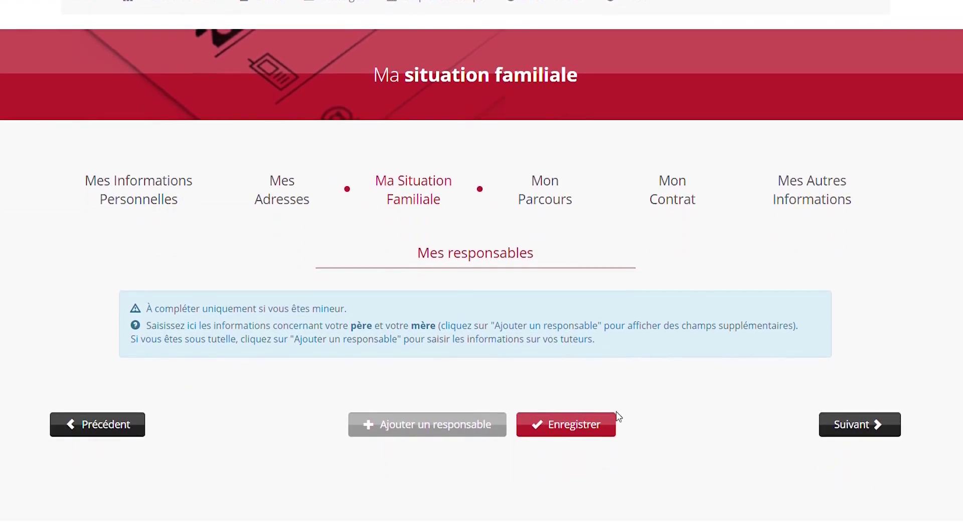
left_click(583, 430)
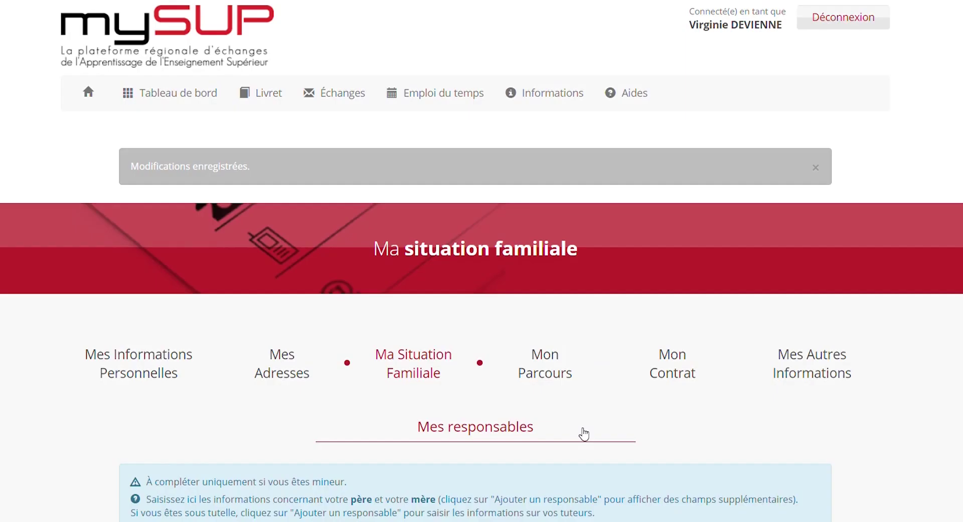
scroll(584, 434, "down", 5)
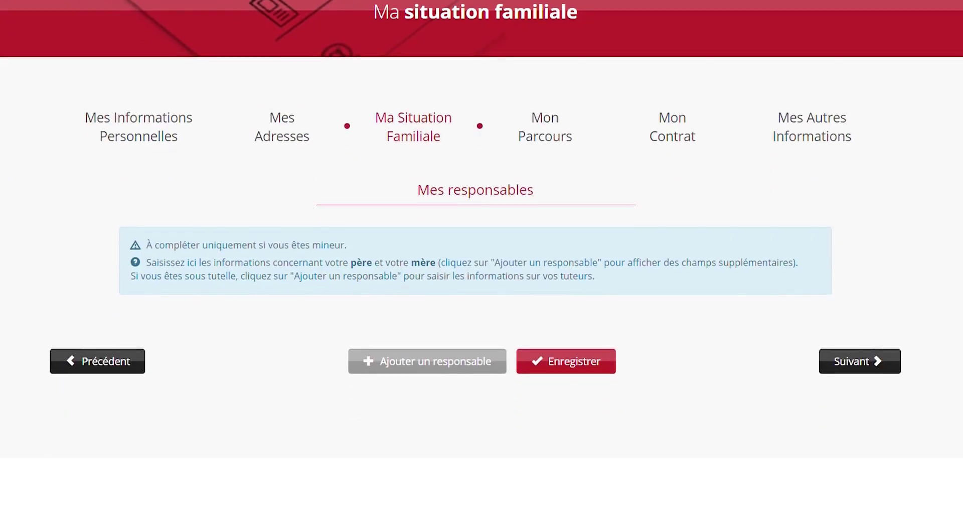
left_click(866, 367)
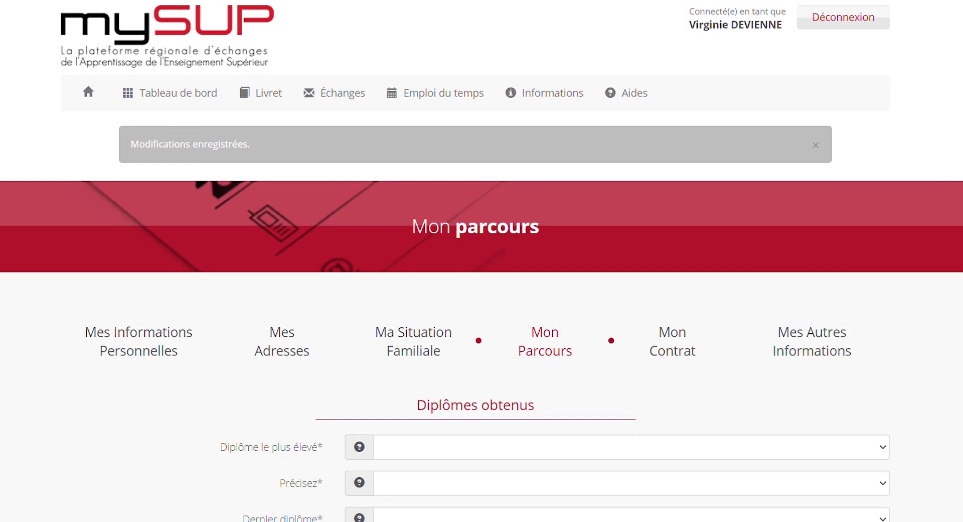
- Set the highest diploma to DUT, specified as Diplôme Universitaire de technologie
scroll(505, 228, "down", 5)
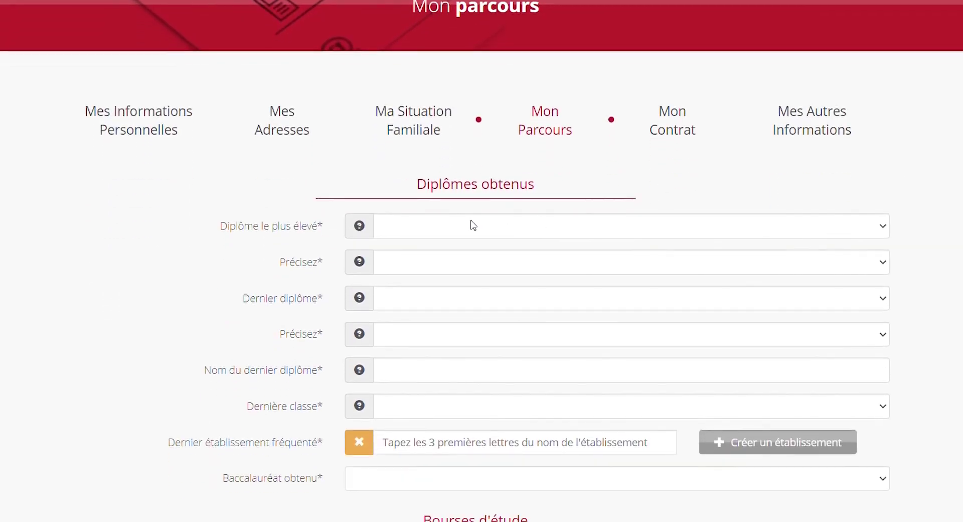
left_click(472, 229)
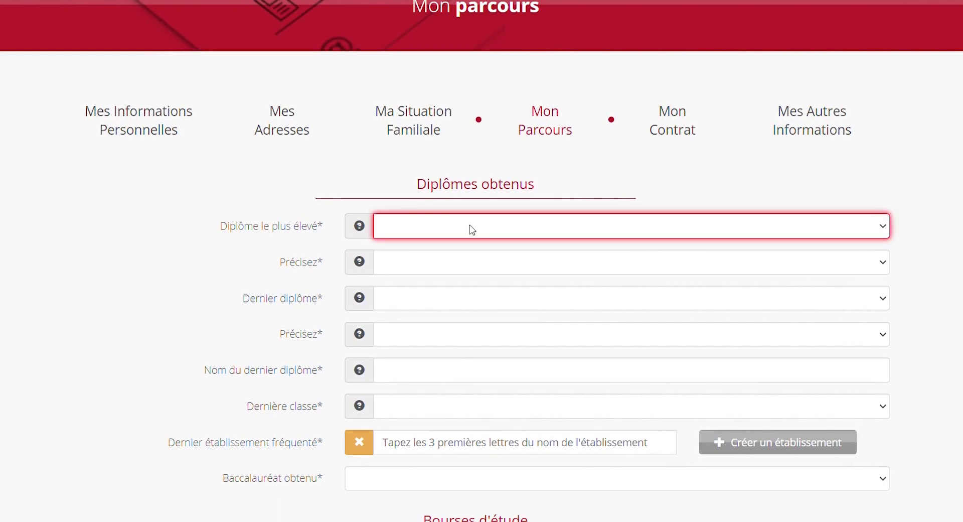
type("DUT")
key("Tab")
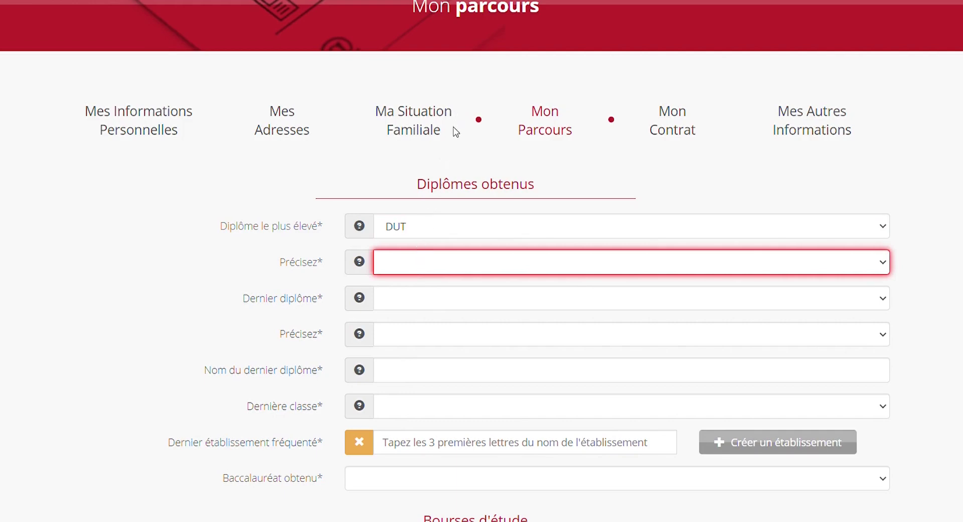
key("Down")
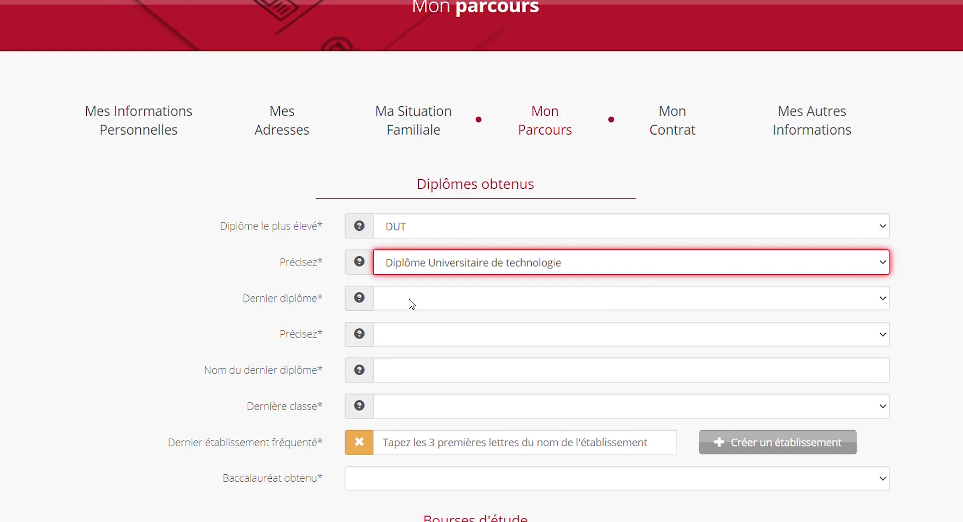
scroll(798, 209, "down", 1)
scroll(482, 260, "down", 2)
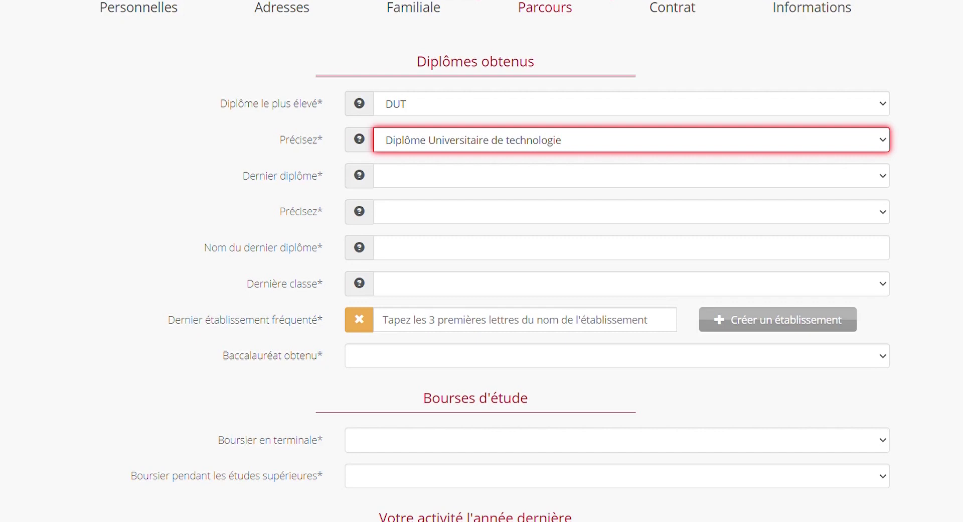
- Set the last diploma to DUT (Diplôme Universitaire de technologie) named 'DUT GEA'
left_click(444, 182)
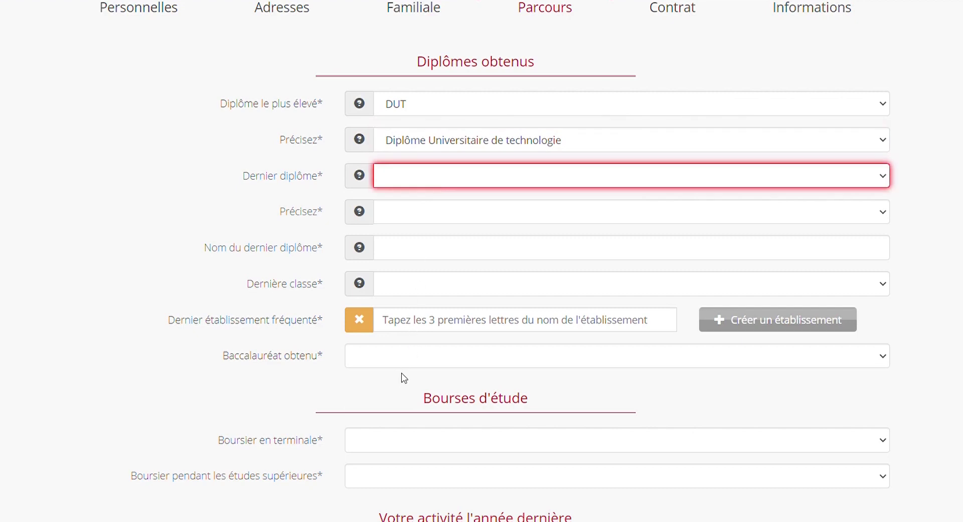
left_click(402, 373)
left_click(425, 219)
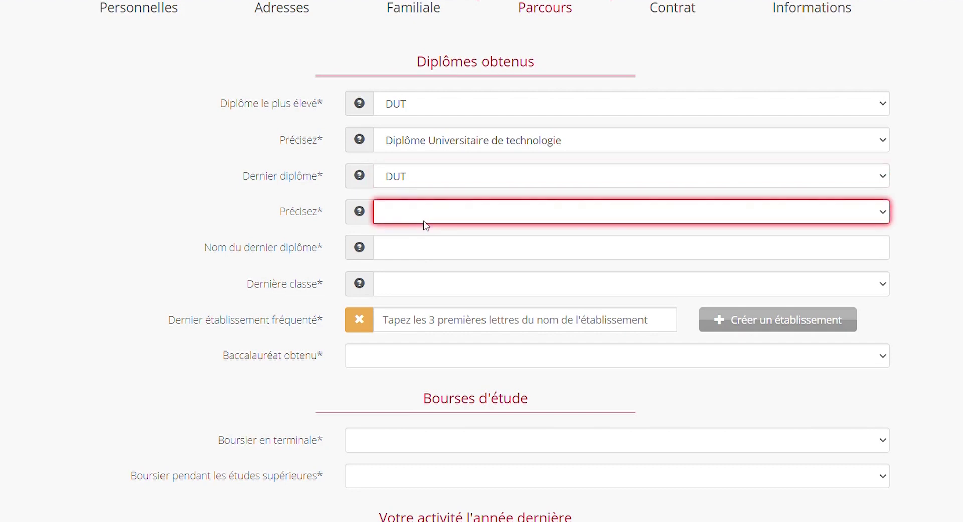
left_click(453, 405)
left_click(423, 249)
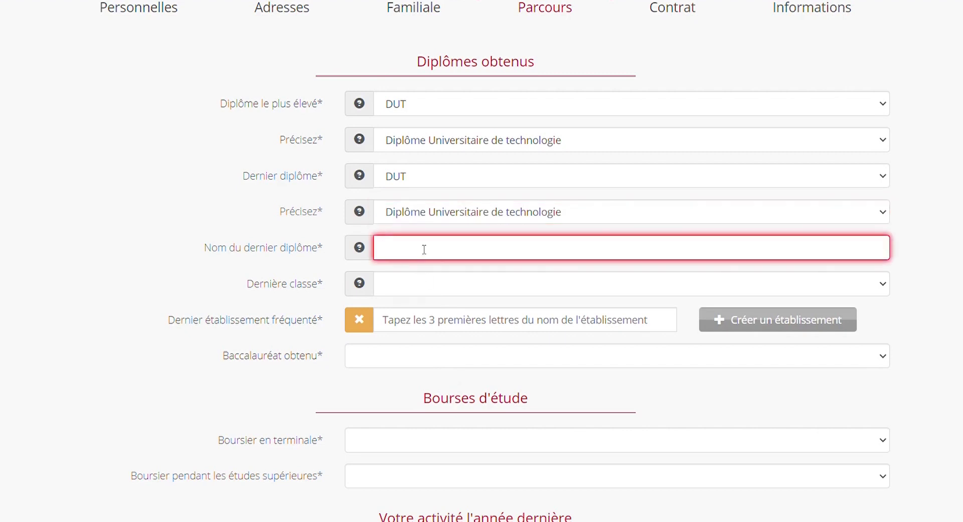
type("DUT GEA")
scroll(441, 194, "down", 3)
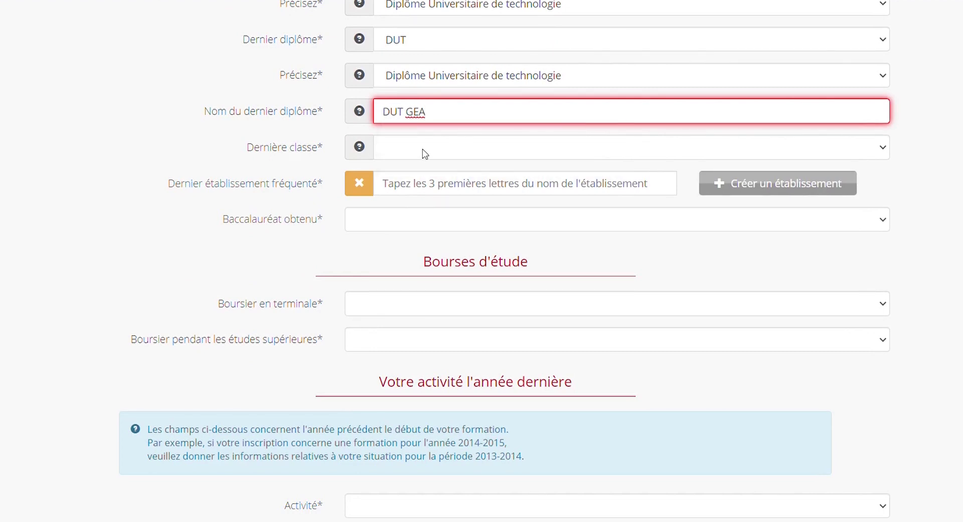
key("Tab")
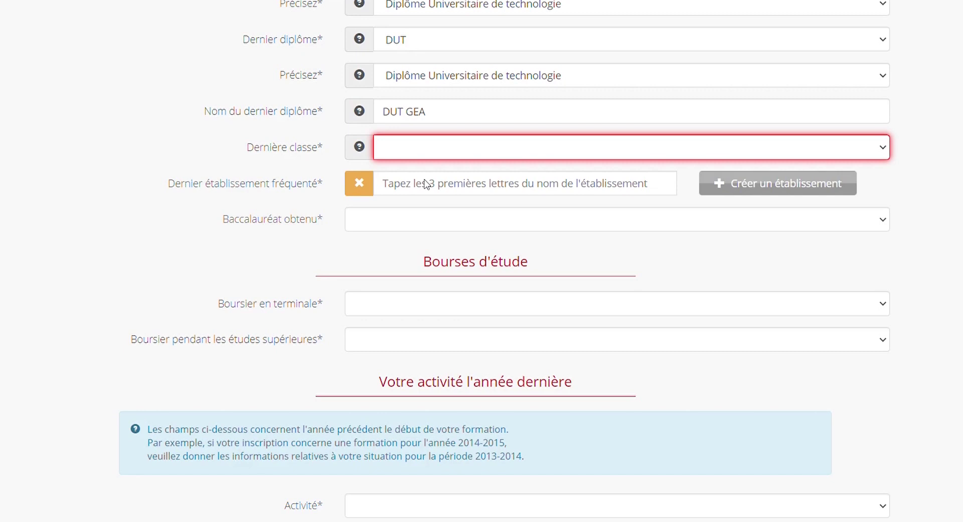
- Mark the final year as completed with diploma obtained and set the last establishment to IUT A - LILLE 1
left_click(427, 181)
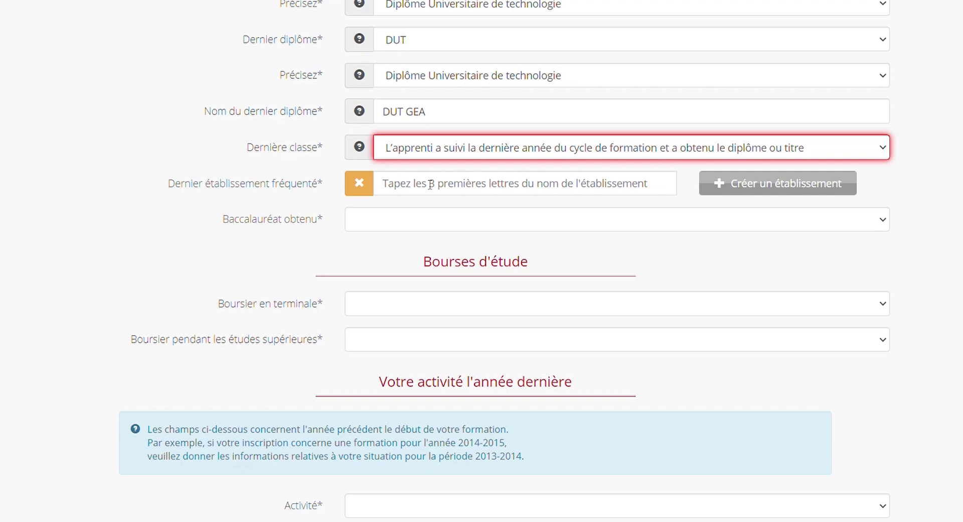
left_click(431, 184)
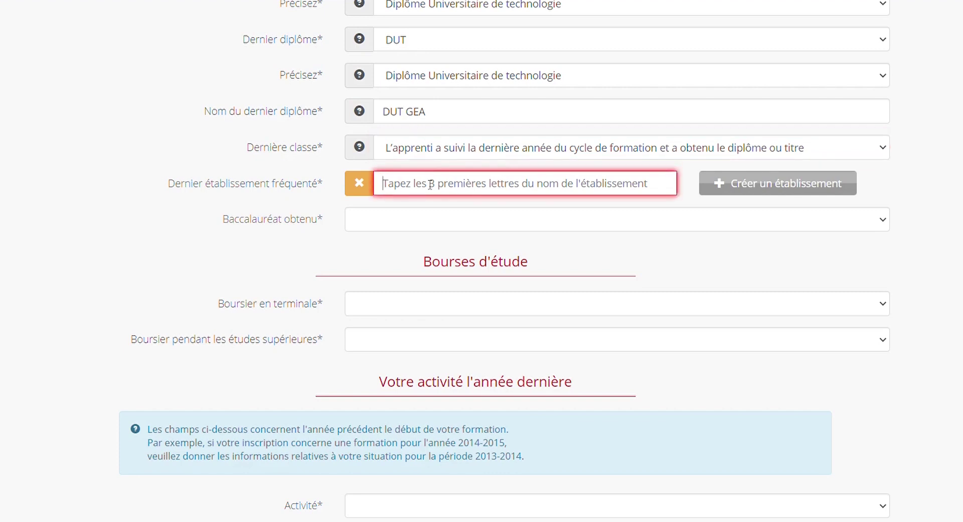
type("IUT ")
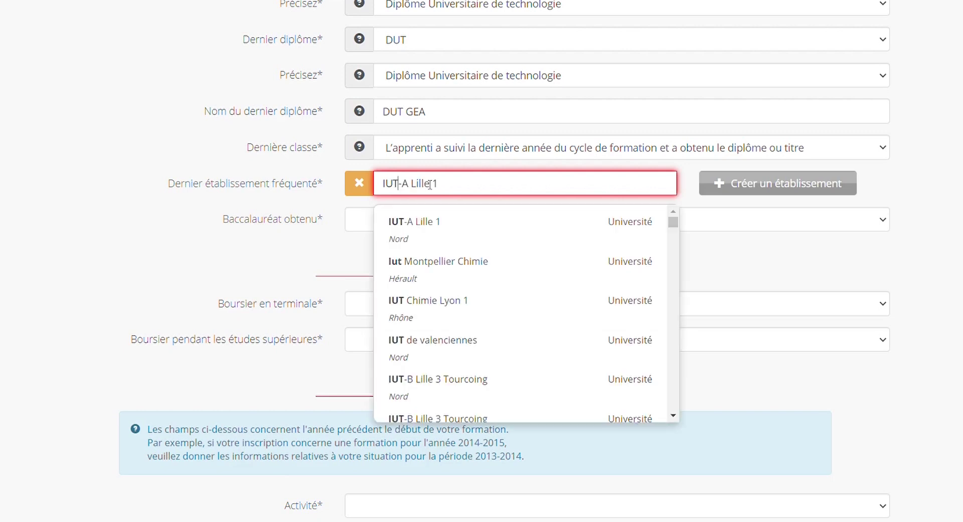
type("Amiens")
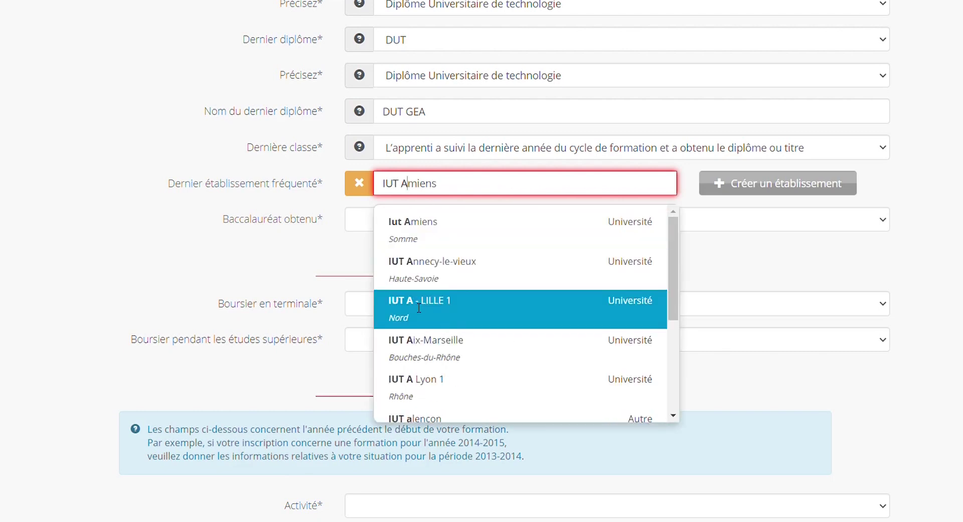
left_click(416, 307)
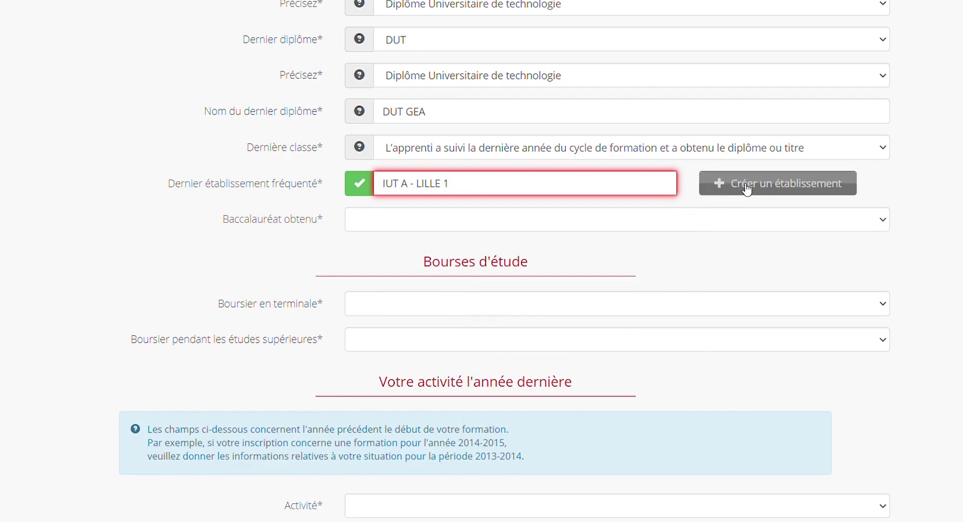
- Set the baccalaureate to Scientifique, obtained at age 19
left_click(427, 226)
left_click(389, 313)
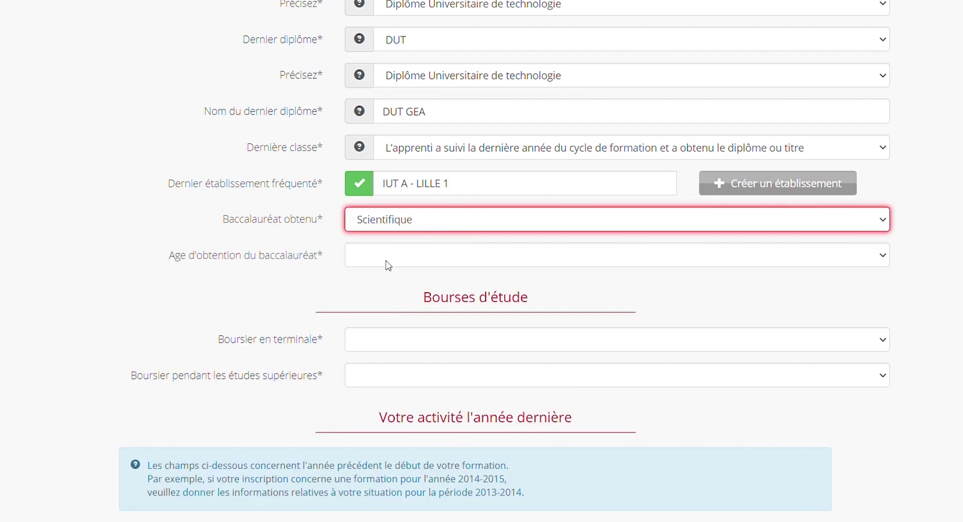
key("Tab")
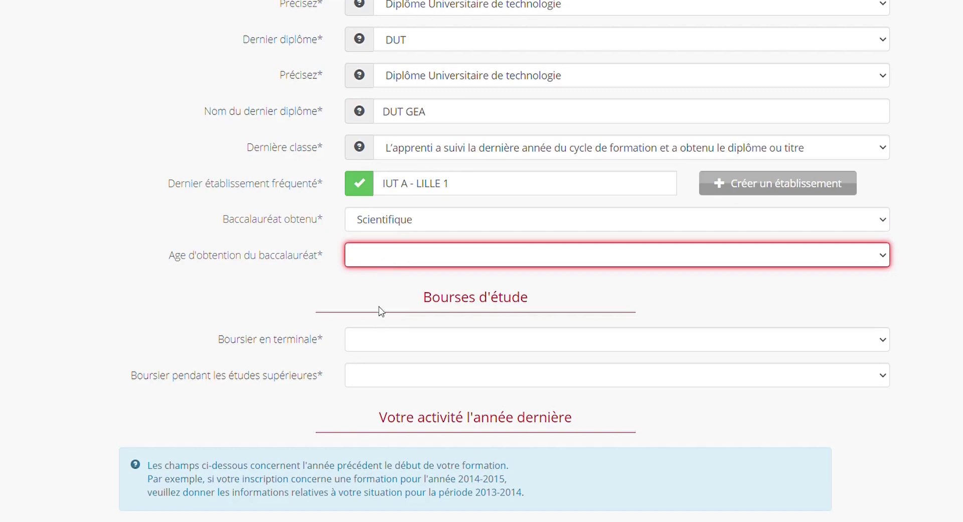
type("19 ans")
scroll(460, 197, "down", 3)
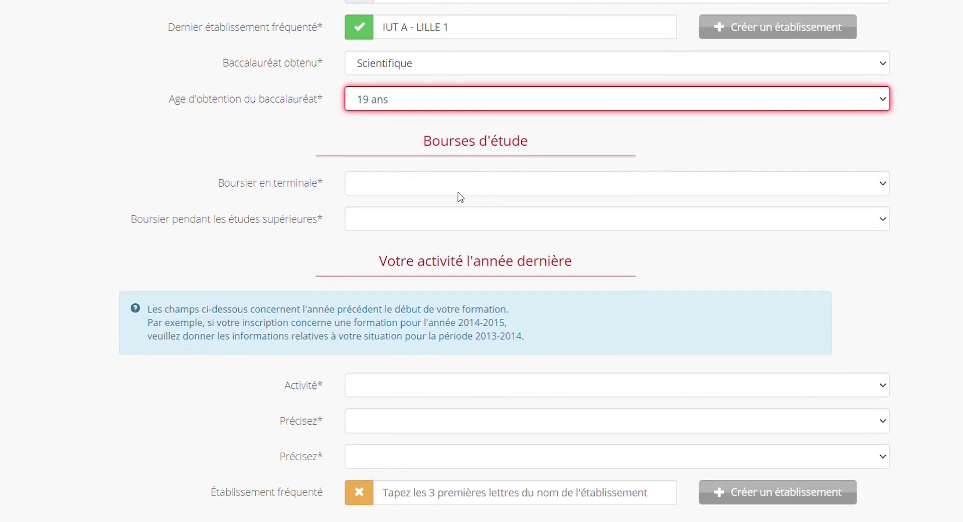
- Answer Non to Boursier en terminale and to Boursier pendant les études supérieures
key("Tab")
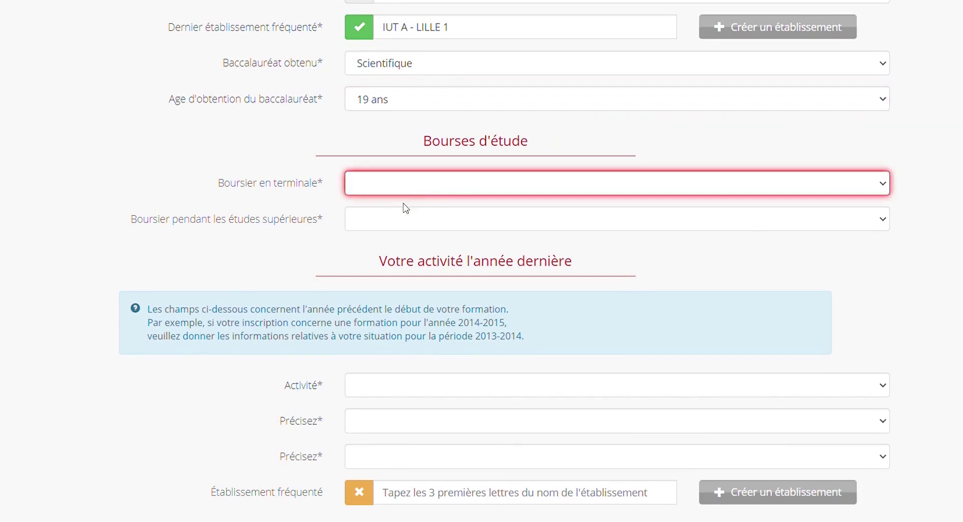
key("n")
key("Tab")
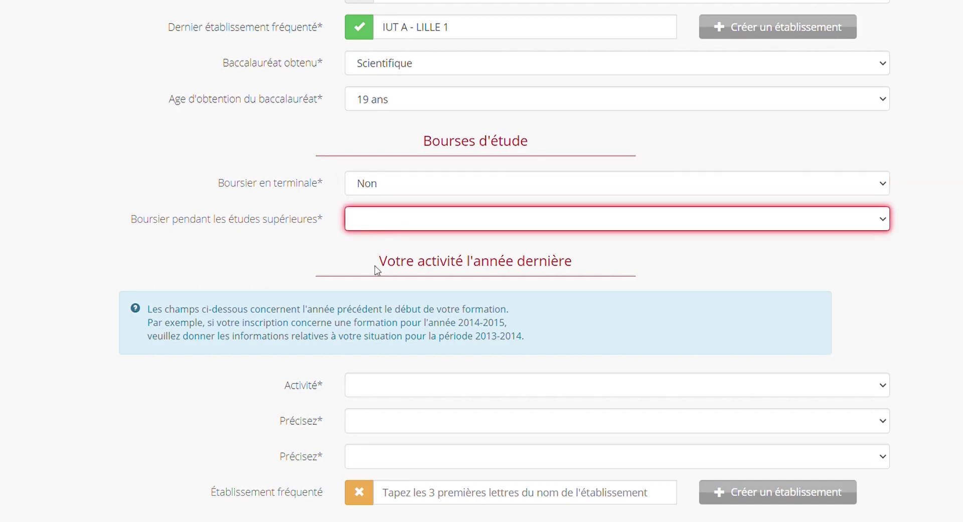
key("n")
left_click(875, 211)
scroll(875, 210, "down", 3)
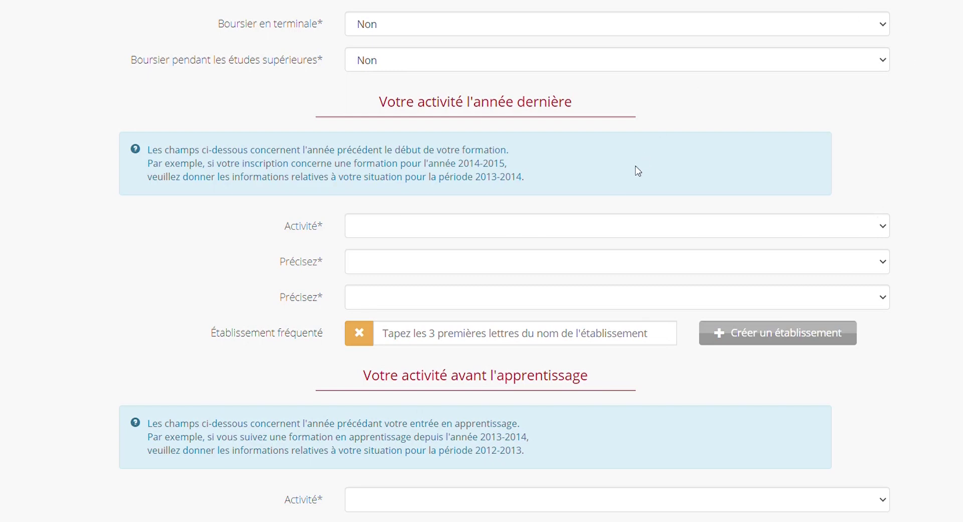
- Choose Apprentissage, then A-2EME ANNEE DUT, then 'Année terminale de DUT (y.c. DUT en 1 an)' for last year
left_click(533, 233)
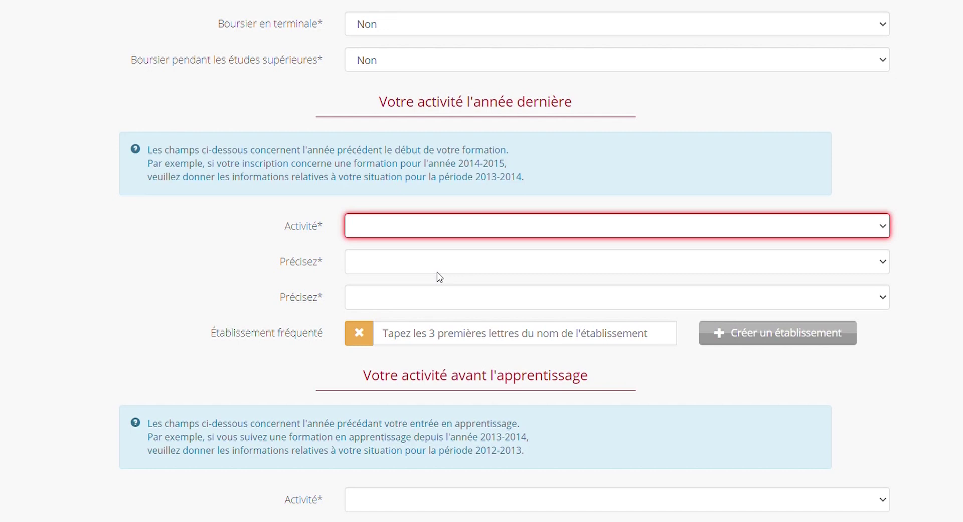
left_click(442, 260)
left_click(444, 264)
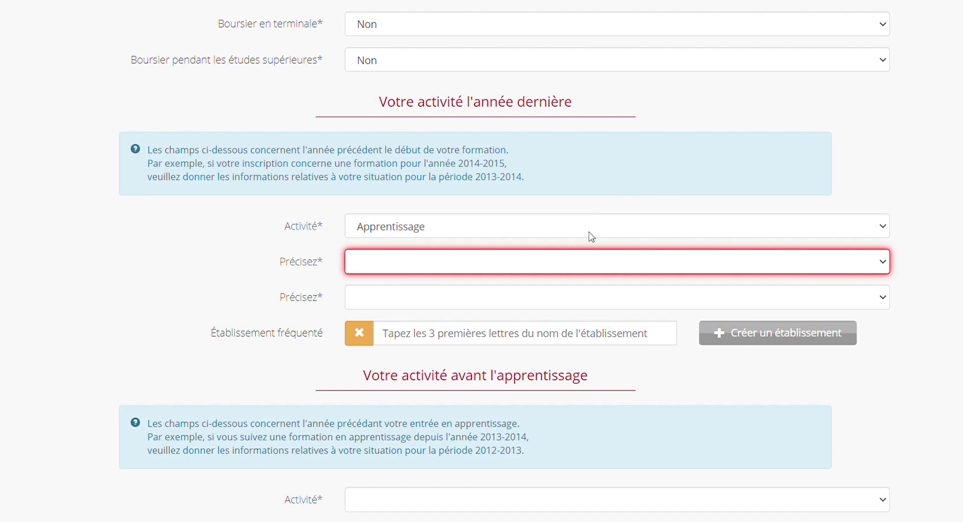
key("Down")
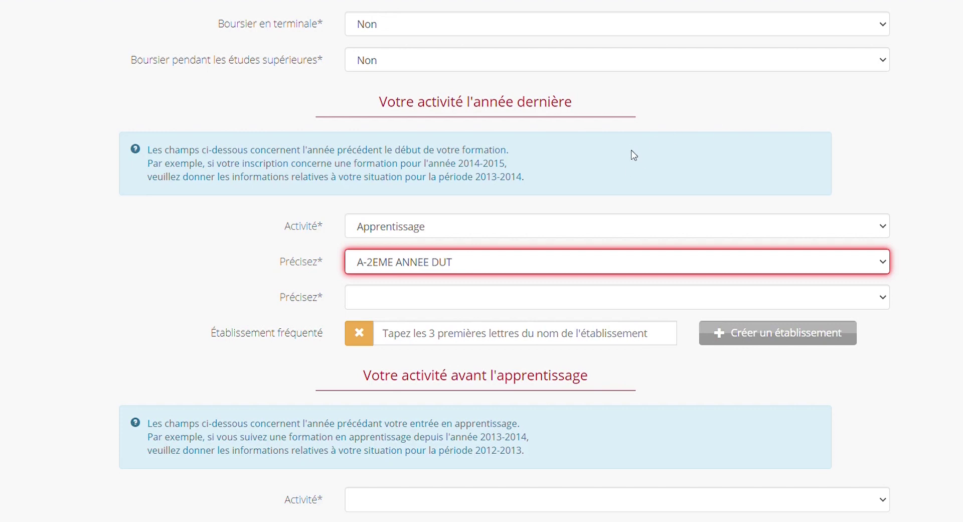
key("s")
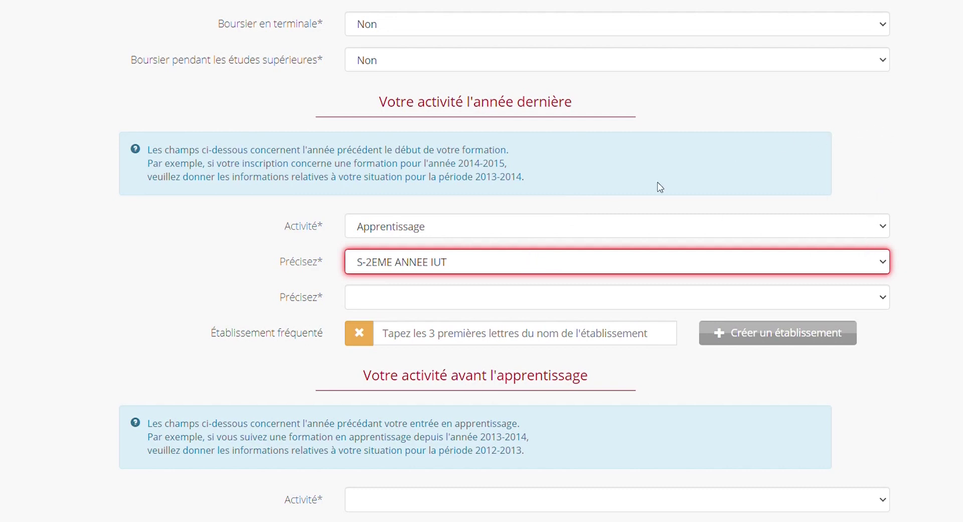
key("a")
left_click(445, 303)
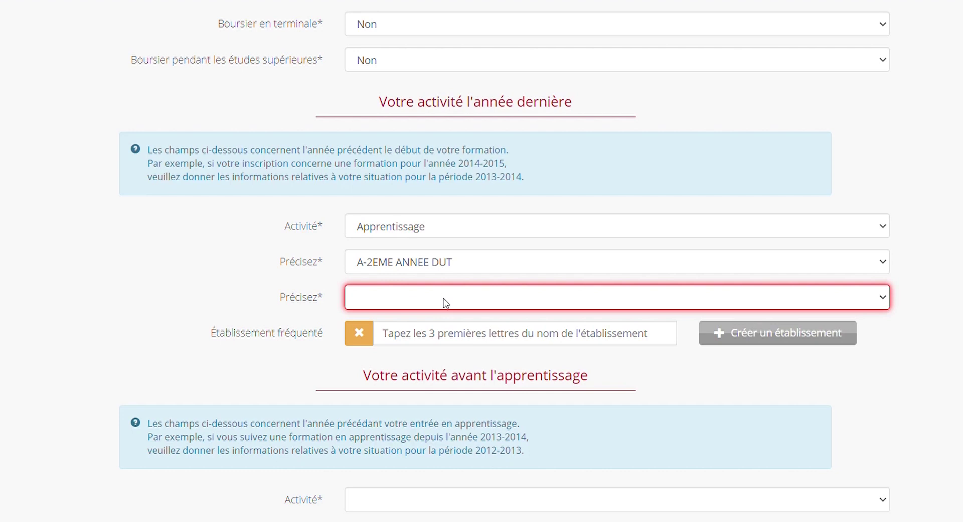
left_click(480, 105)
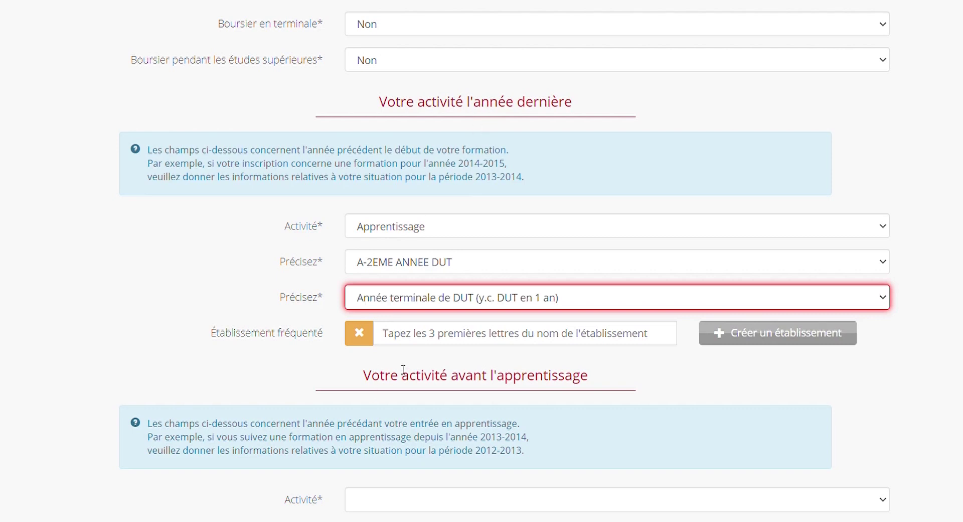
- Type 'iut' in Établissement fréquenté and choose IUT-A Lille 1 from the suggestions
left_click(440, 337)
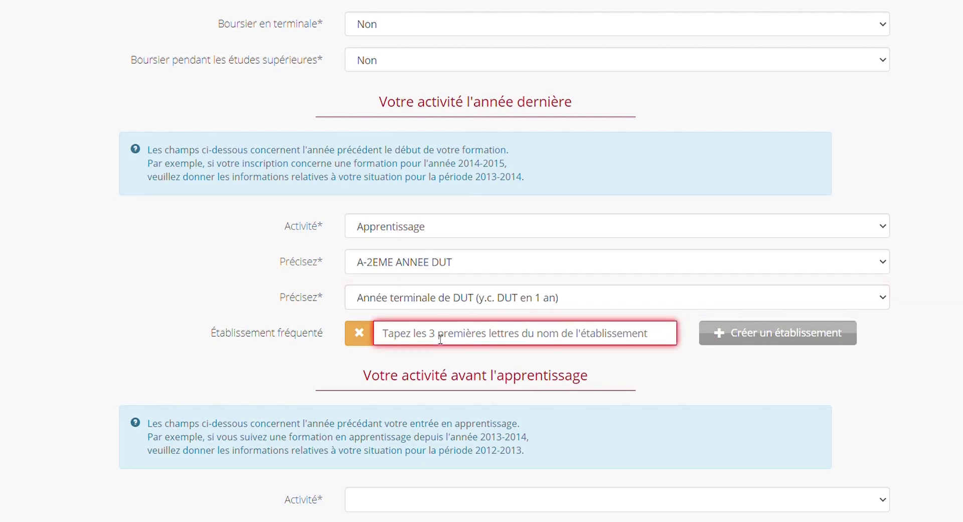
type("iut-A Lille 1")
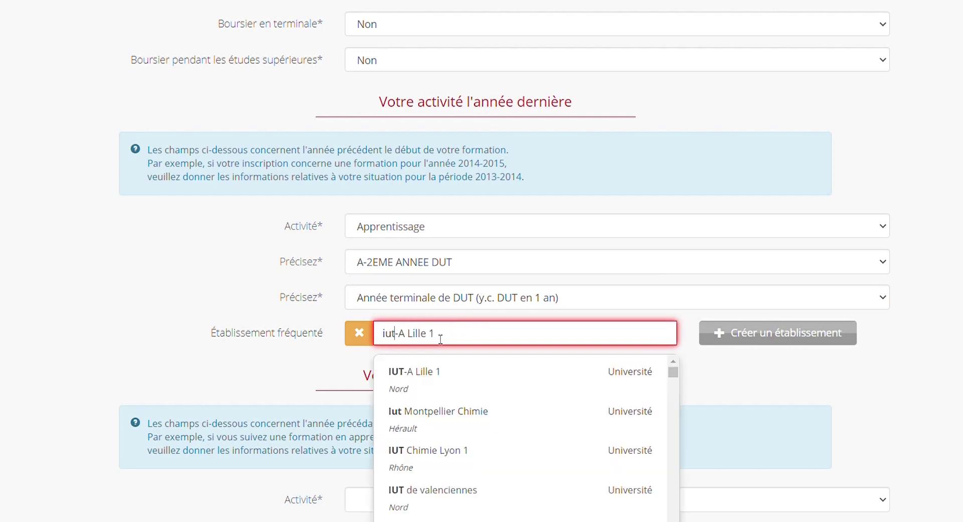
left_click(436, 374)
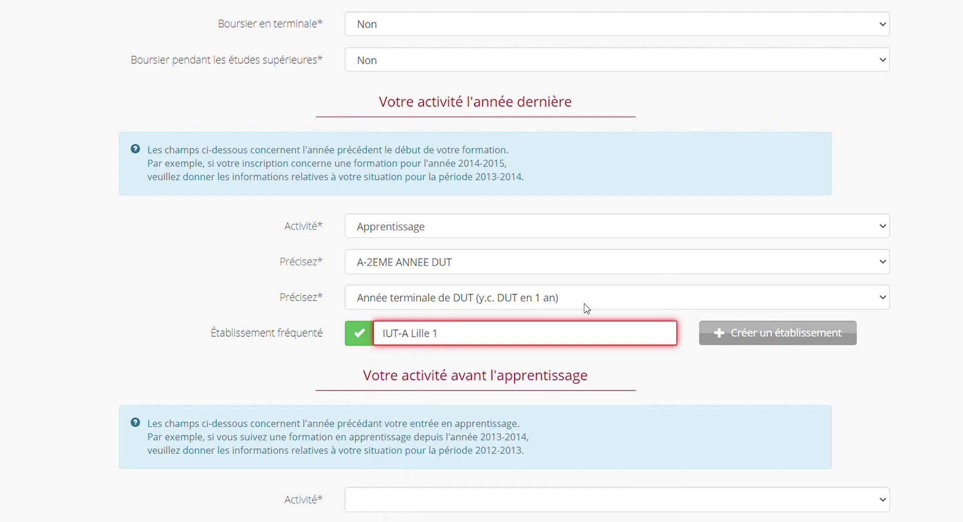
scroll(504, 263, "down", 1)
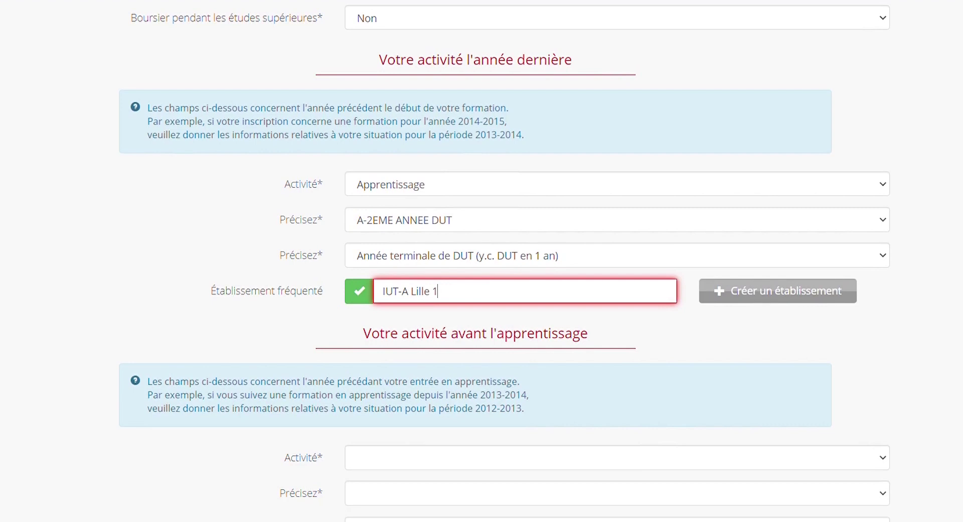
scroll(504, 260, "down", 5)
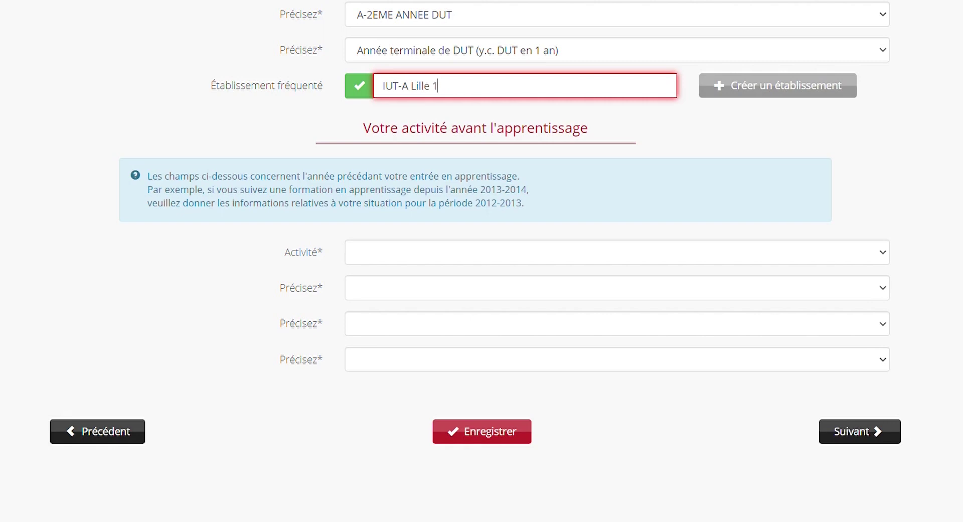
- Set prior activity to Scolarité, S-TERMINALE GENERALE, Second cycle général et technologique, Scolaire
left_click(550, 259)
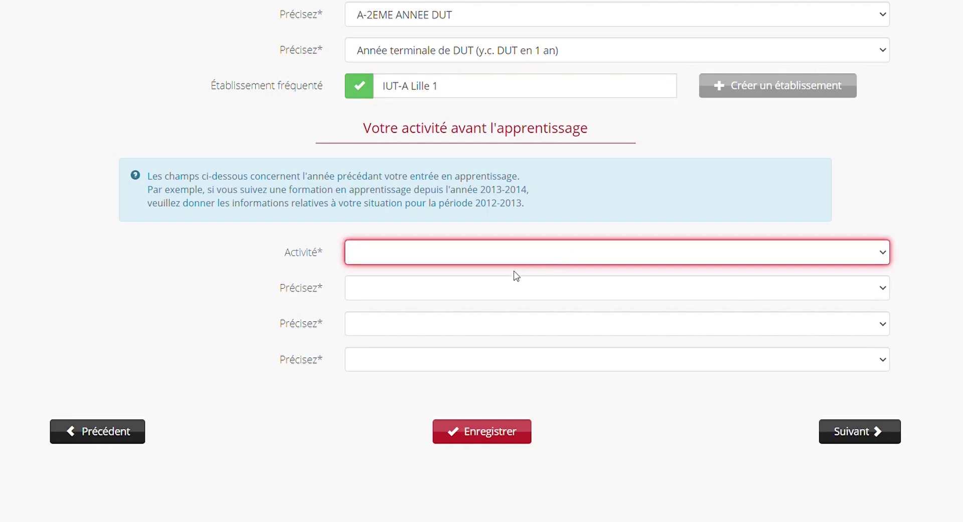
left_click(498, 284)
left_click(496, 287)
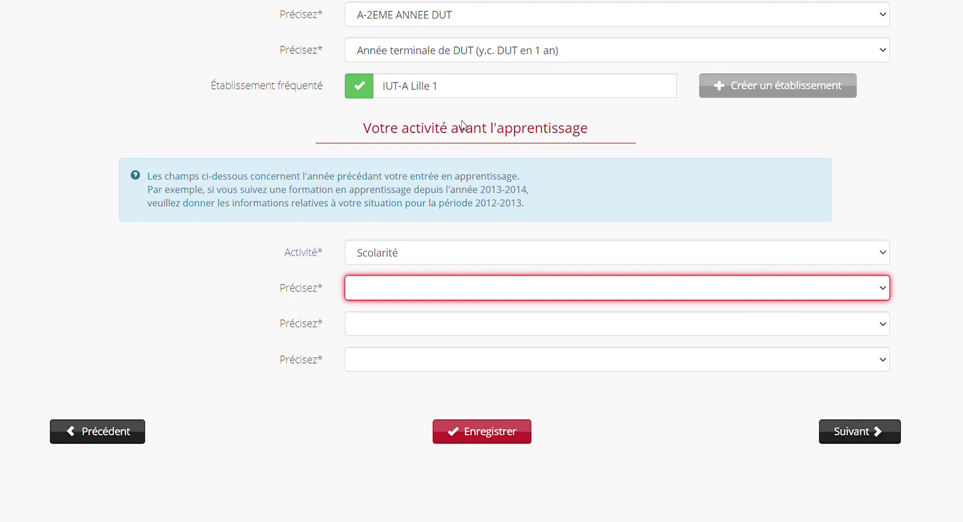
left_click(462, 122)
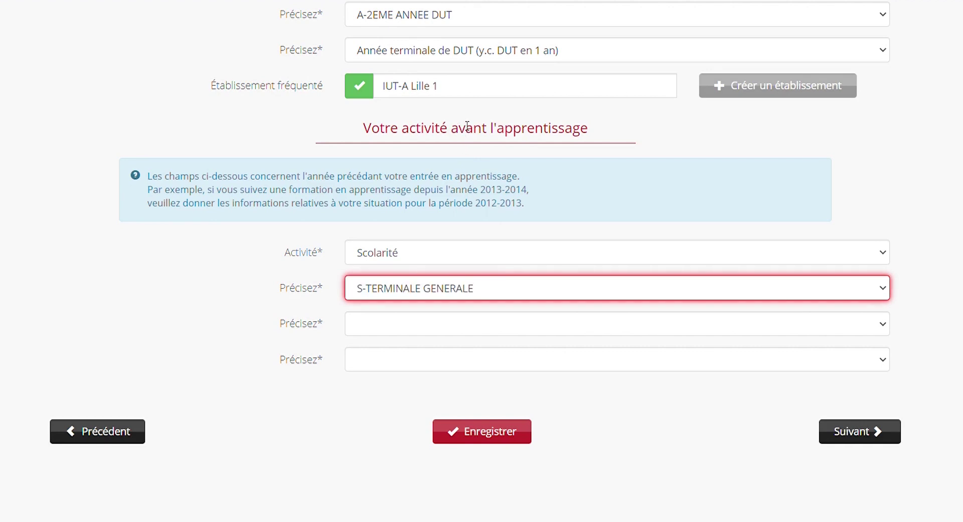
left_click(413, 329)
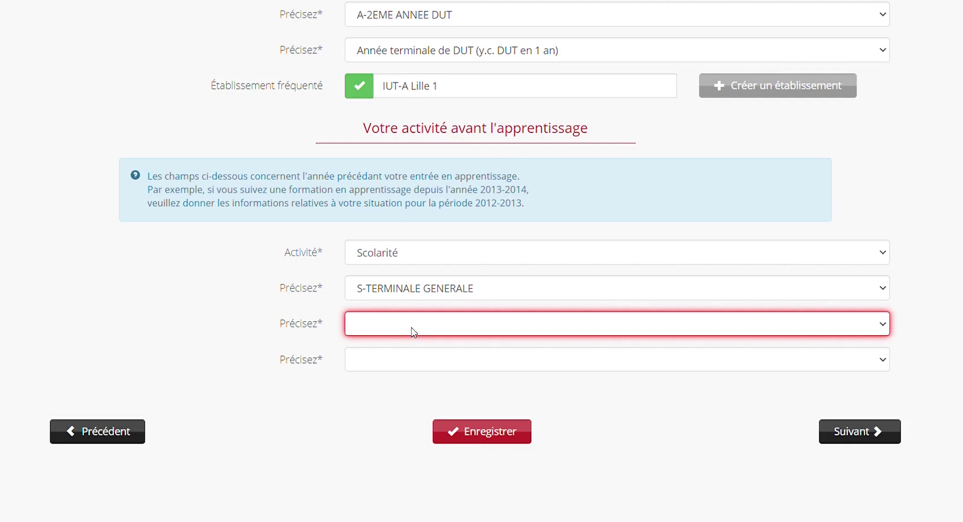
left_click(424, 388)
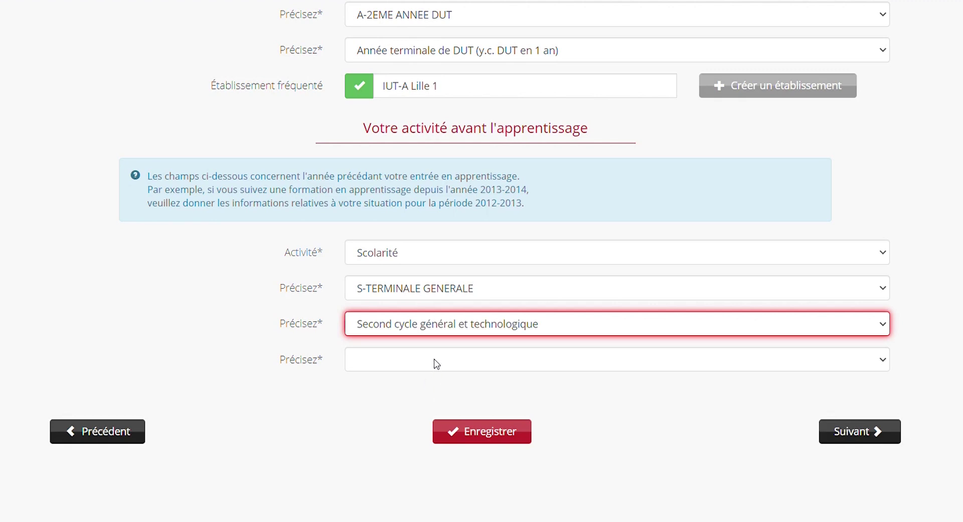
left_click(437, 363)
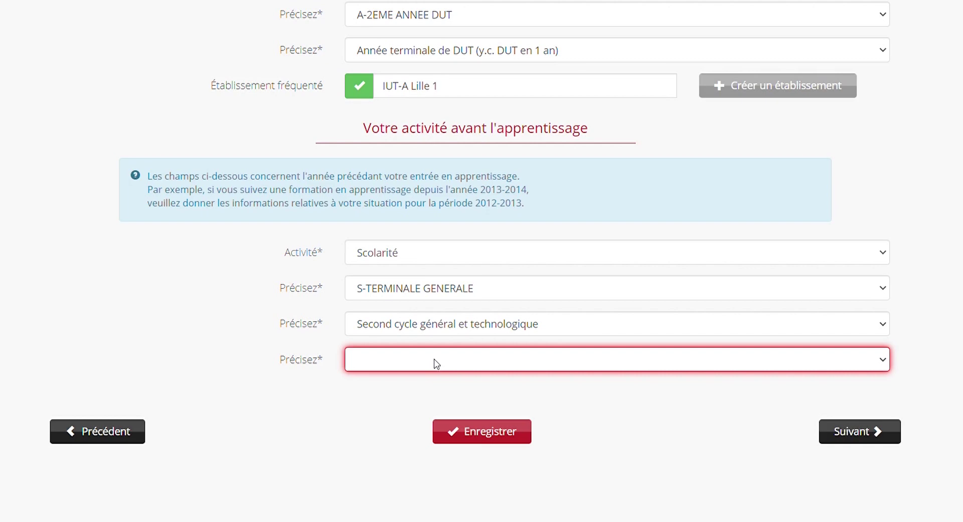
left_click(405, 182)
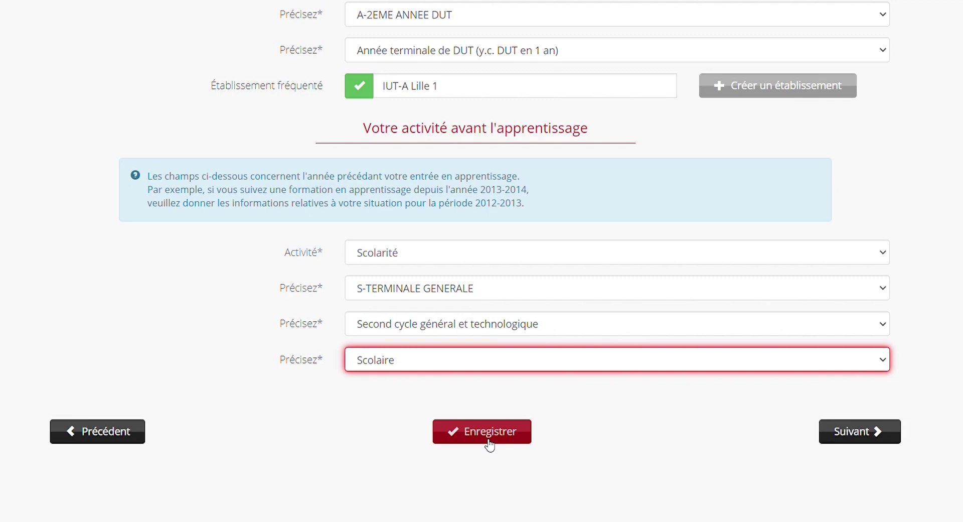
- Save the Mon parcours answers and continue to the Mon contrat step
left_click(489, 443)
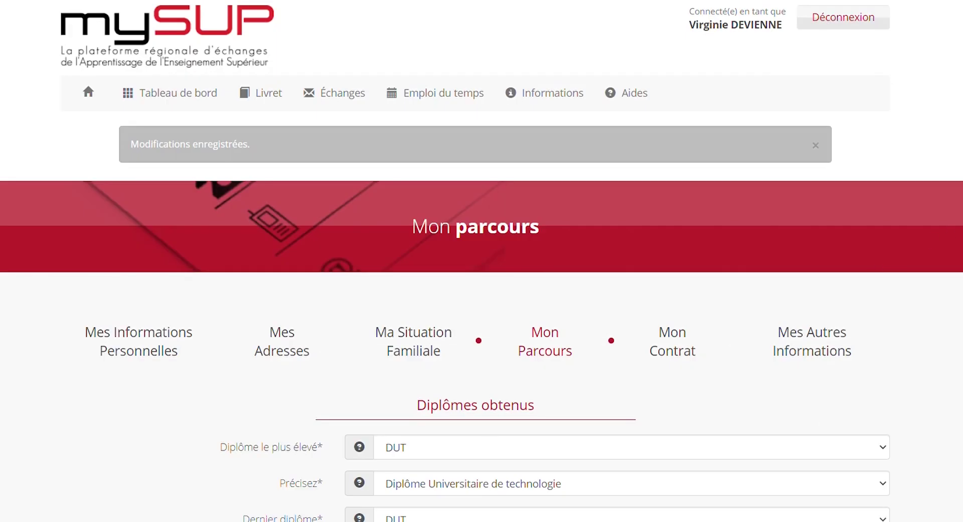
scroll(482, 261, "down", 20)
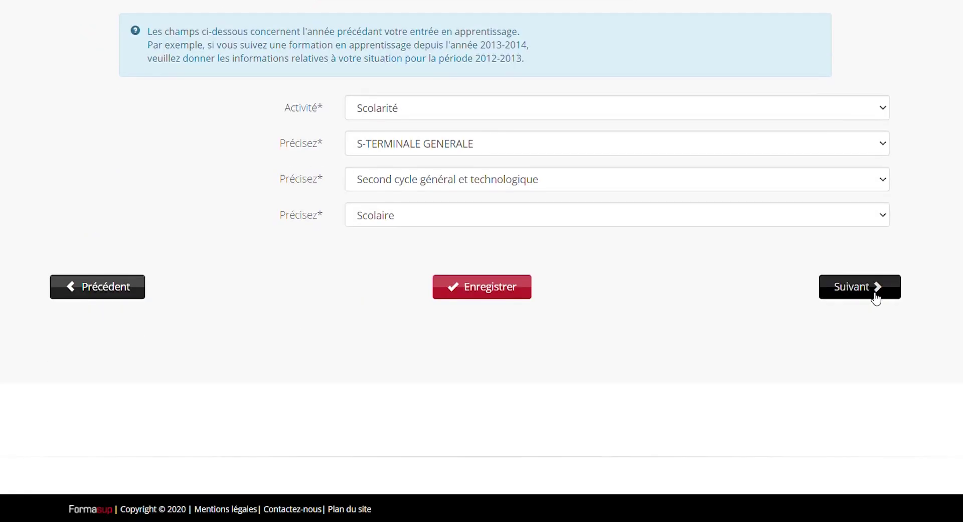
left_click(876, 298)
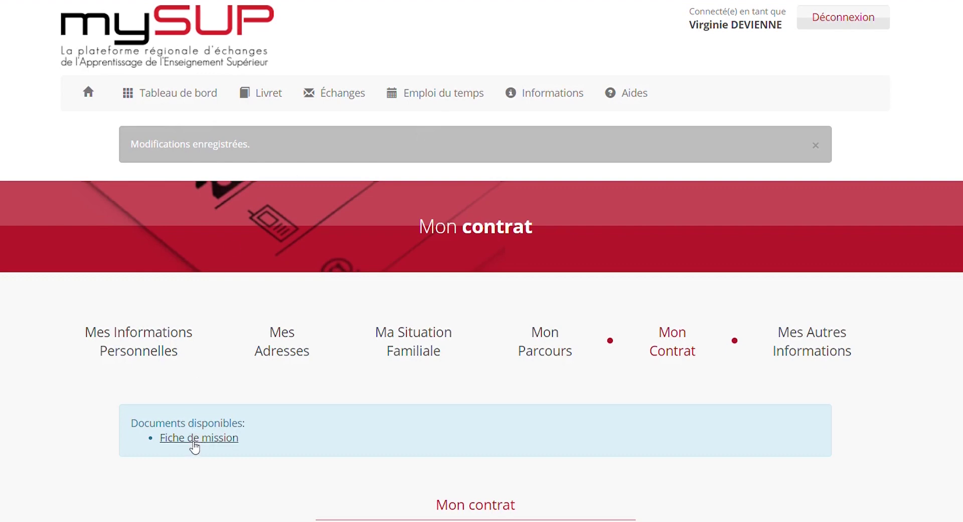
left_click(195, 440)
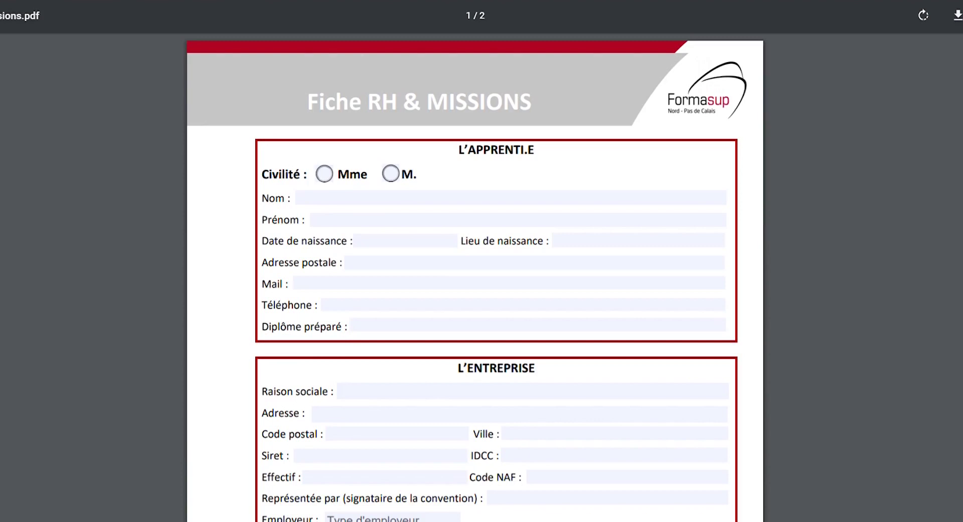
scroll(474, 281, "down", 1)
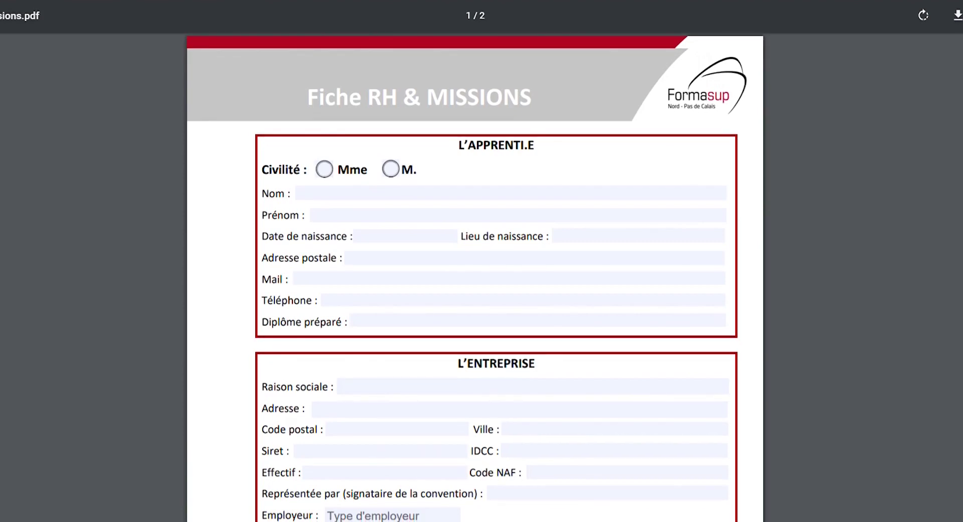
scroll(474, 281, "down", 9)
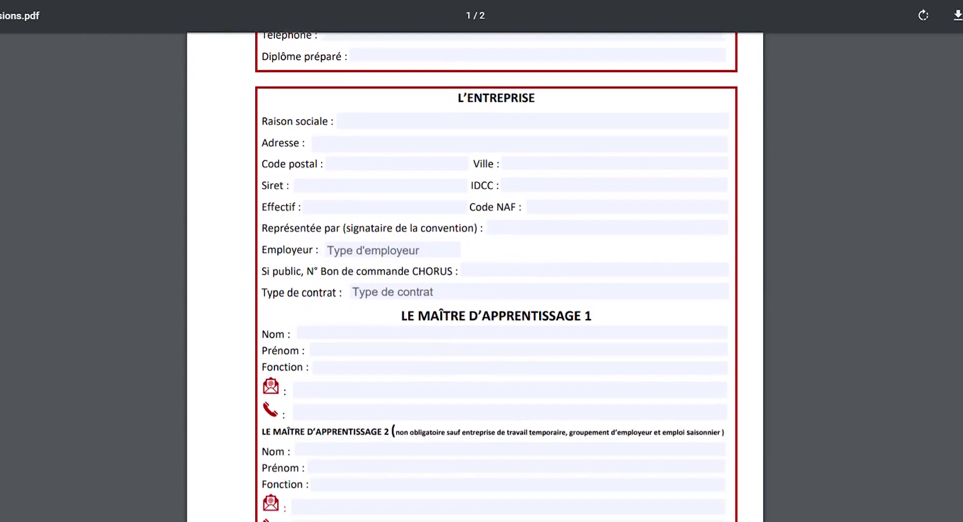
scroll(475, 281, "down", 3)
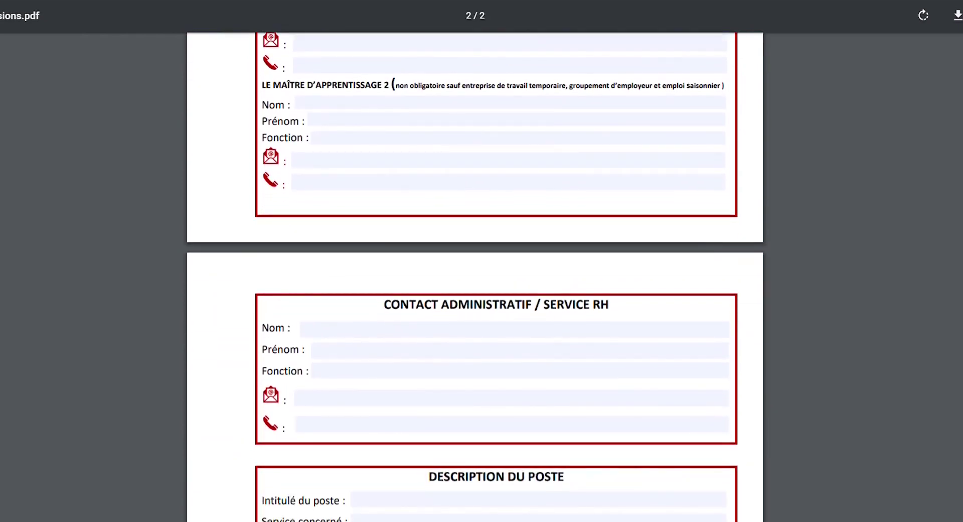
triple_click(457, 303)
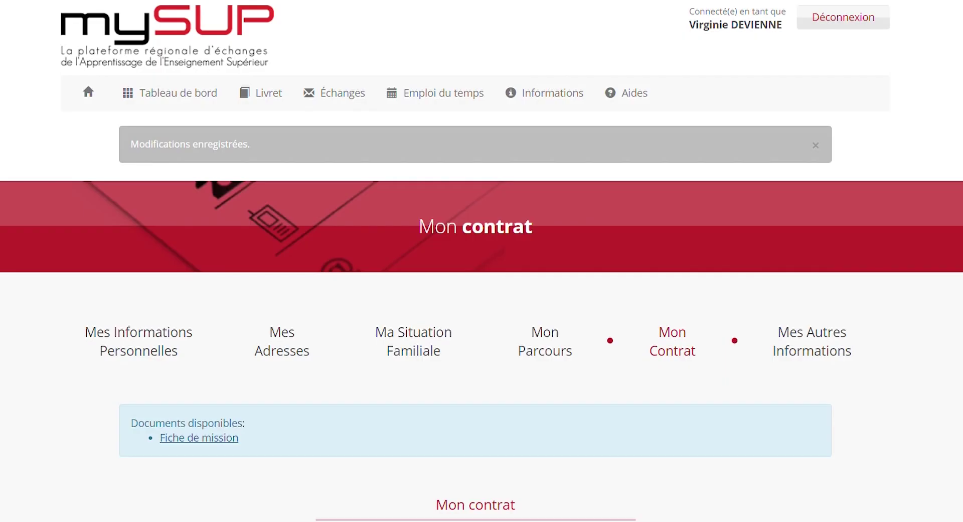
- Set the sector to Commerce and the contractual mode to À durée limitée
scroll(481, 261, "down", 5)
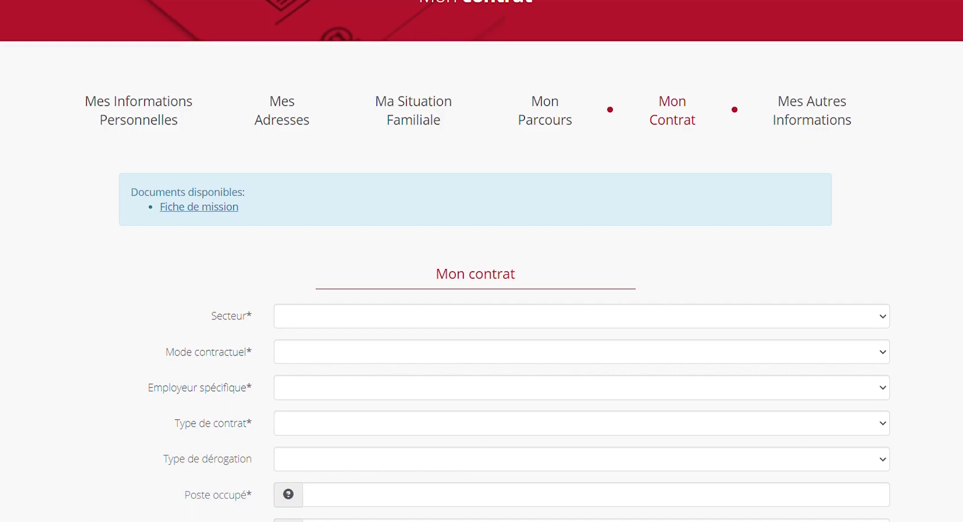
scroll(509, 83, "down", 3)
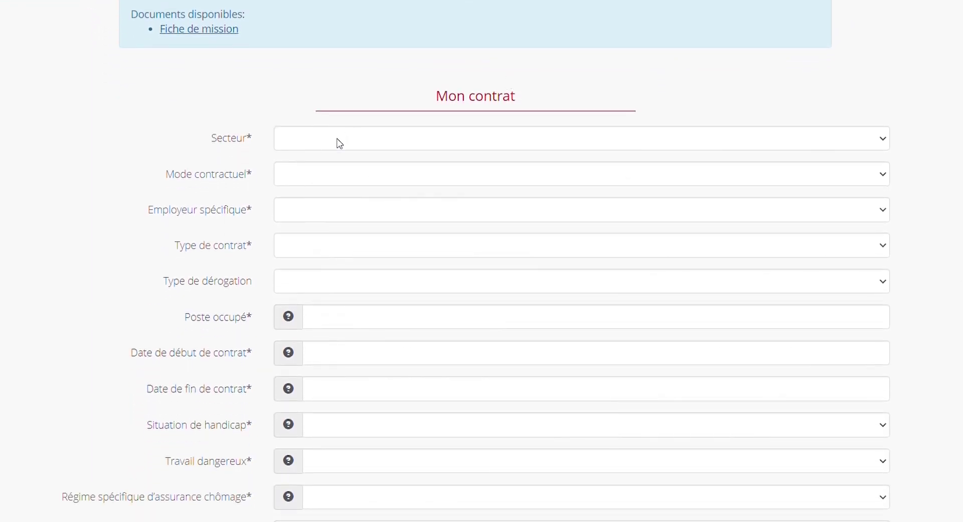
left_click(340, 144)
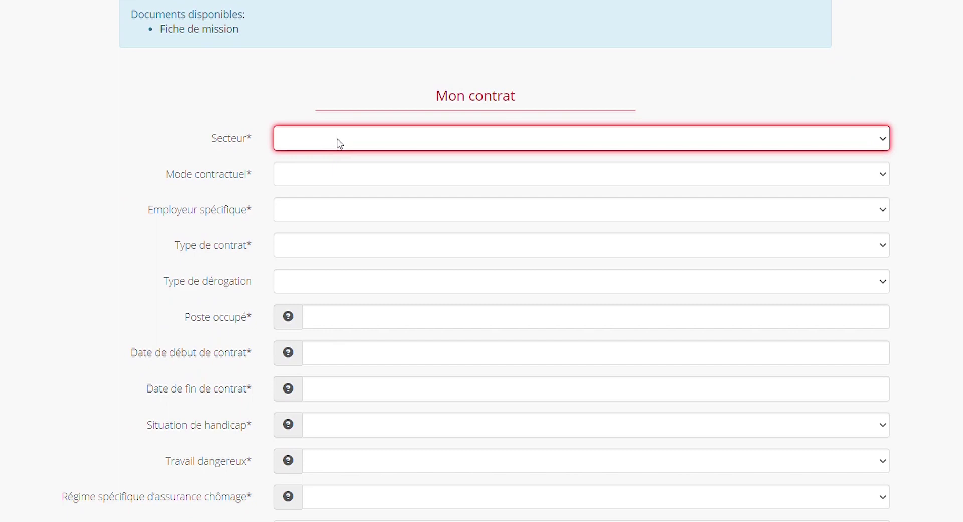
left_click(309, 188)
left_click(331, 181)
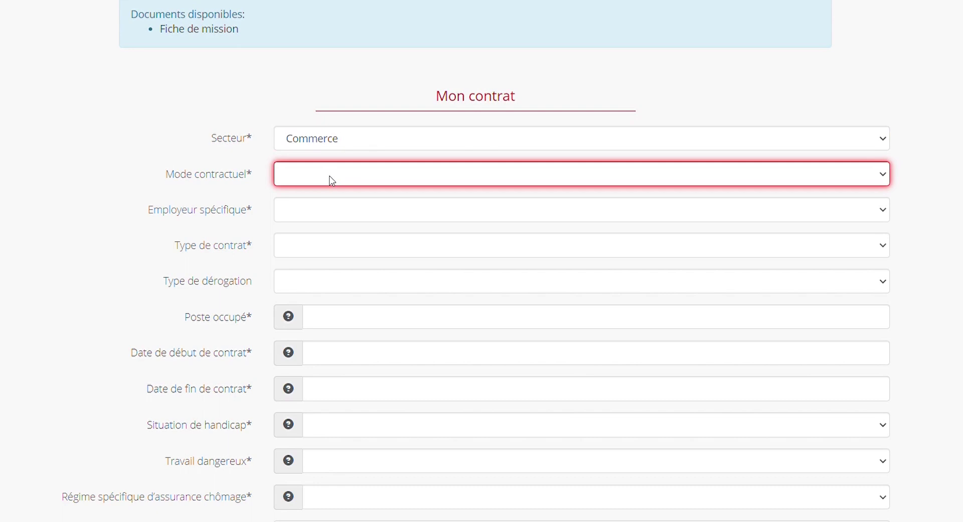
left_click(333, 207)
- Choose Aucun de ces cas for specific employer and the new-contract-after-another-employer type
left_click(336, 210)
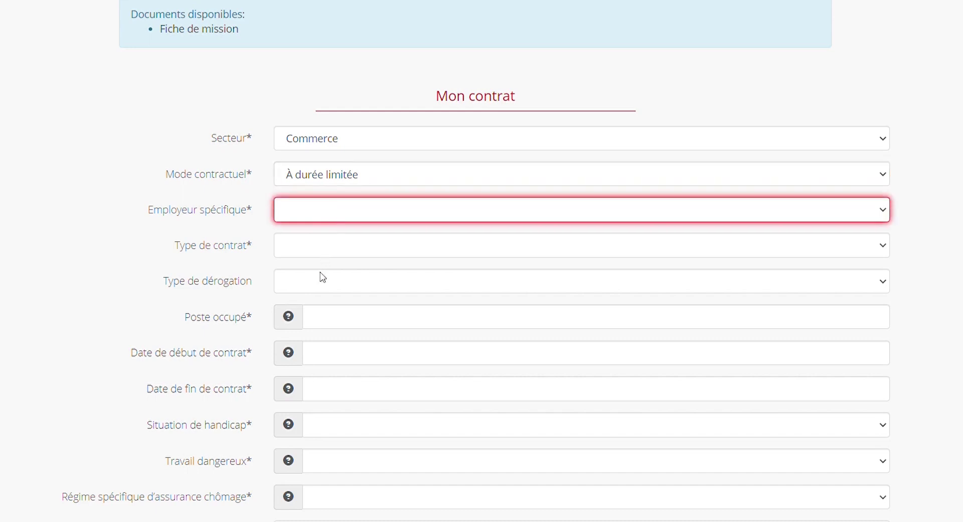
left_click(319, 305)
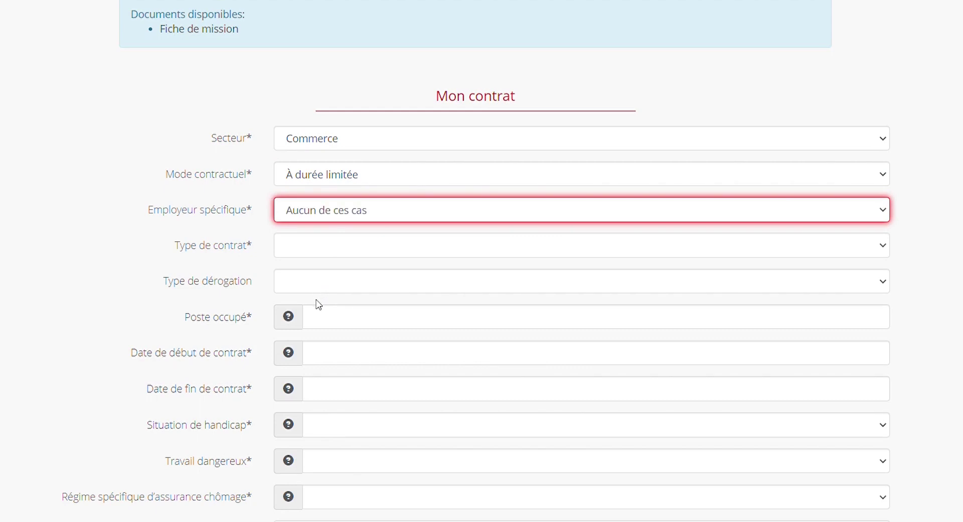
left_click(359, 250)
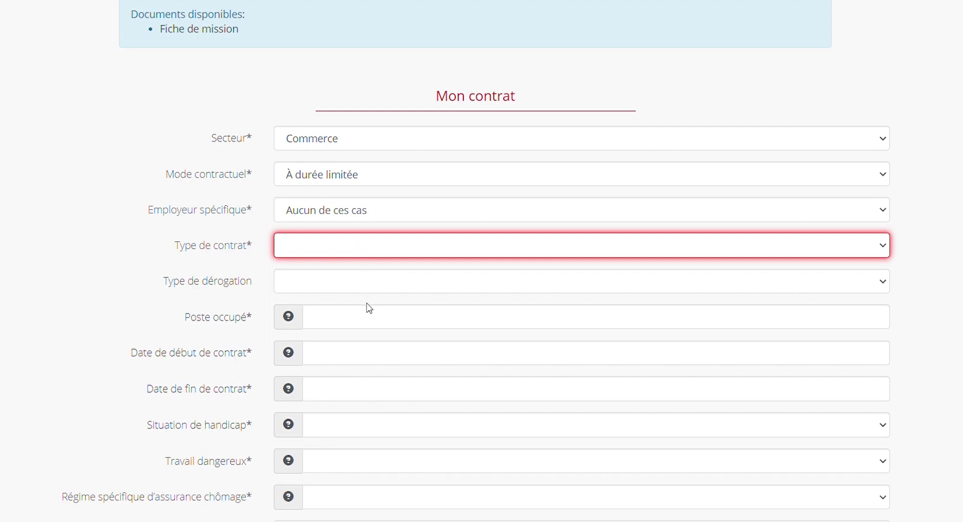
key("Down")
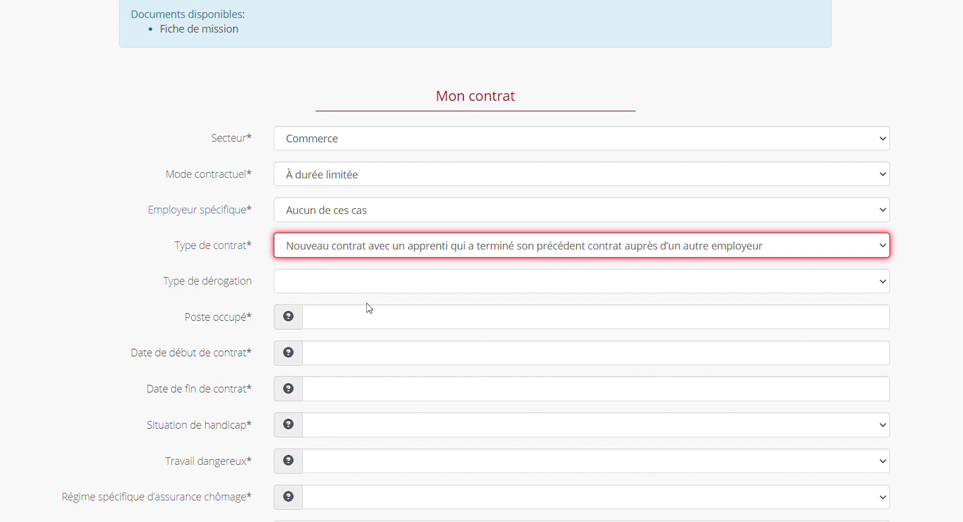
left_click(766, 286)
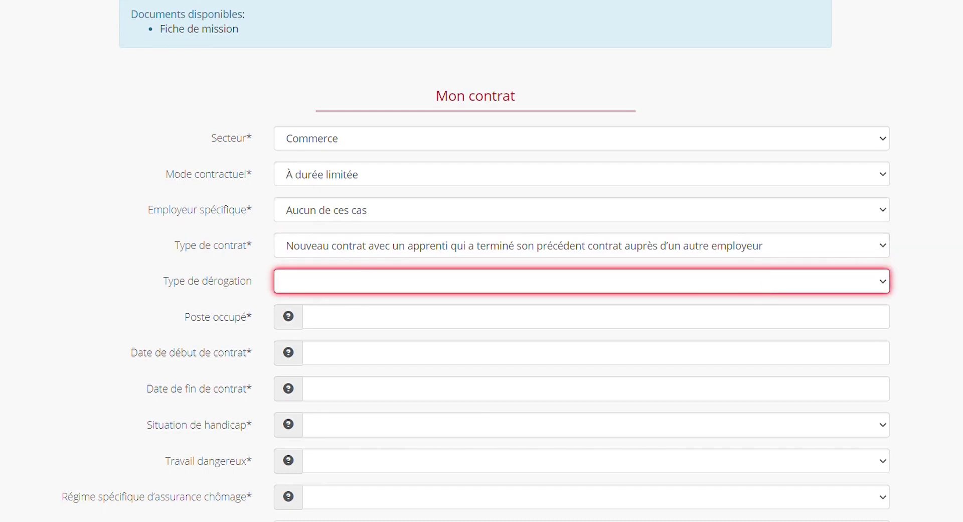
scroll(409, 150, "down", 3)
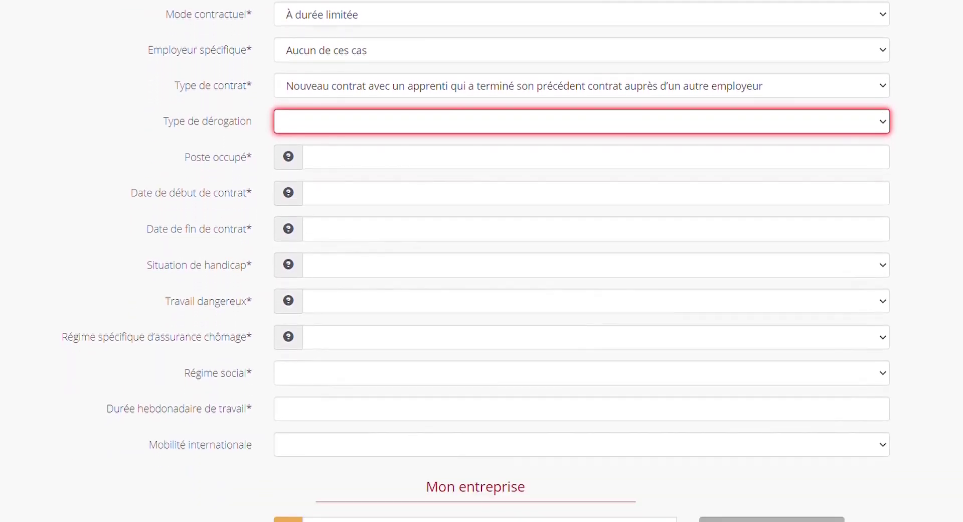
- Enter 'le poste' as position held, with contract dates 09/09/2020 to 31/08/2021
left_click(366, 169)
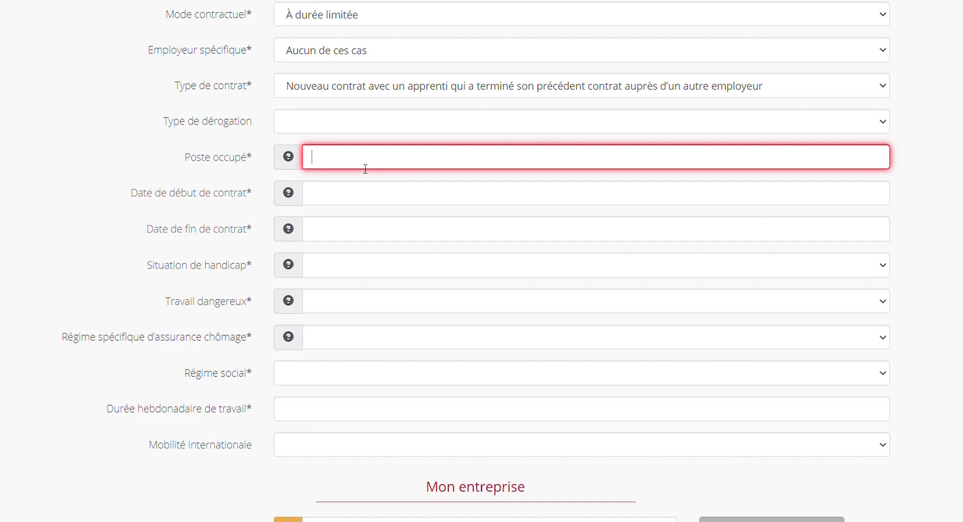
type("le poste")
left_click(349, 203)
key("ctrl+a")
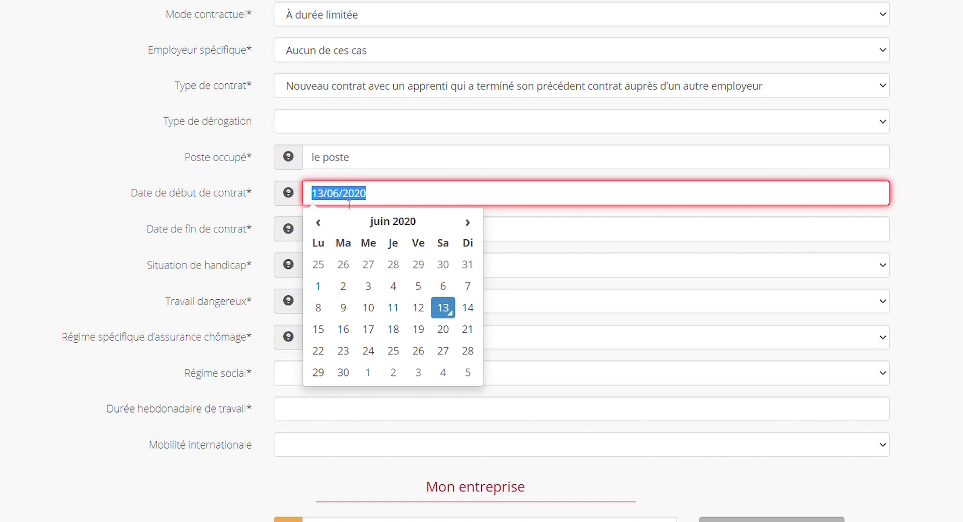
type("09/09")
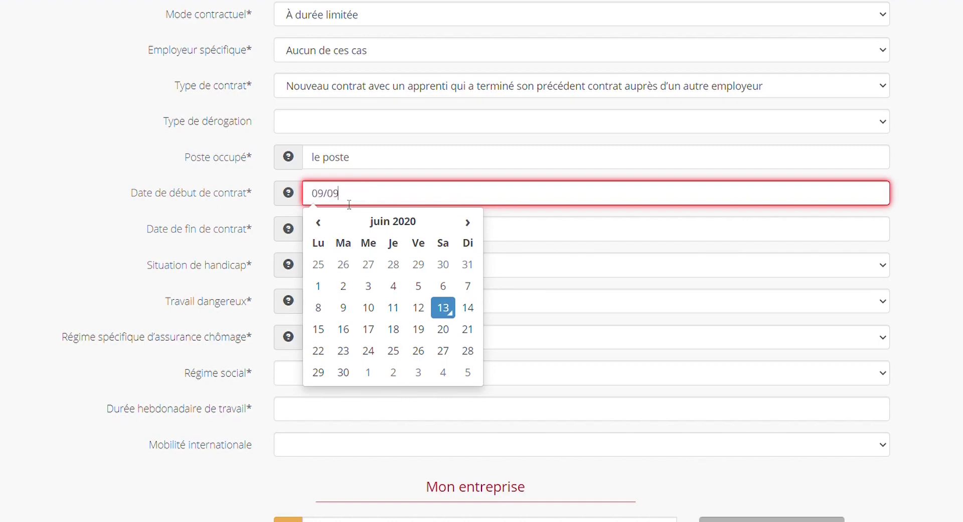
type("/2020")
left_click(537, 229)
triple_click(372, 242)
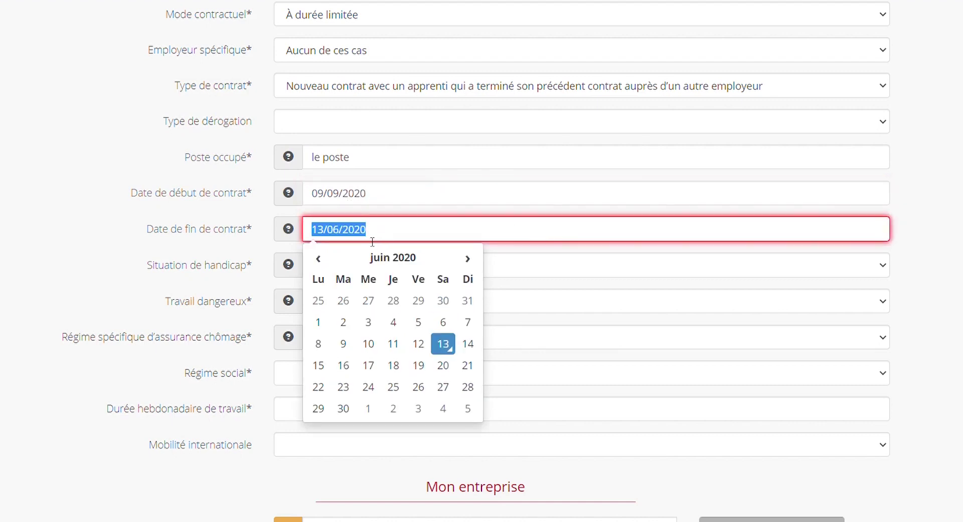
type("31")
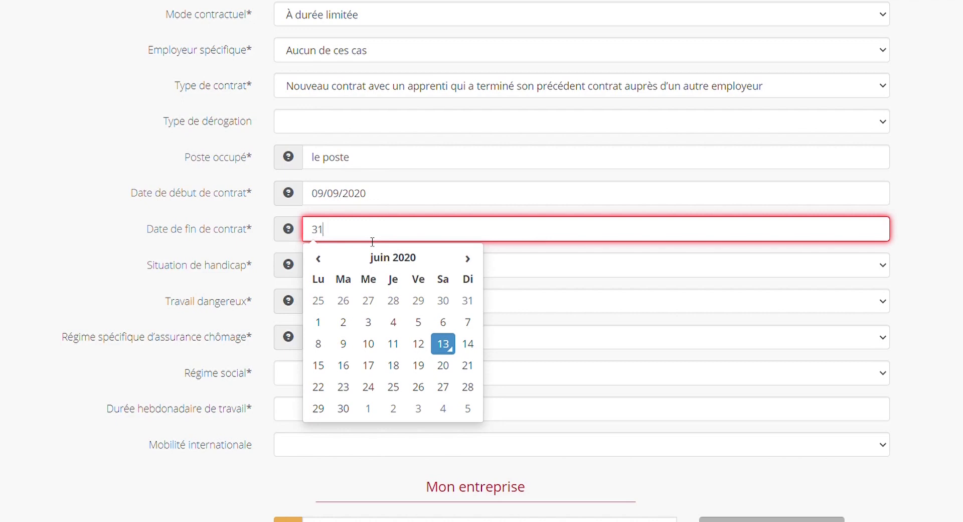
type("/08/2021")
left_click(950, 246)
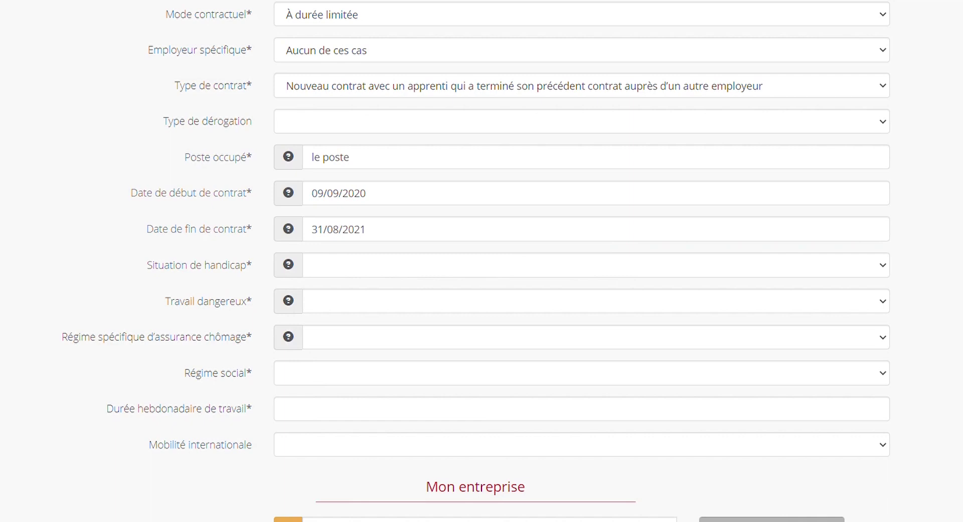
- Answer Non for disability, dangerous work and specific unemployment insurance
left_click(359, 265)
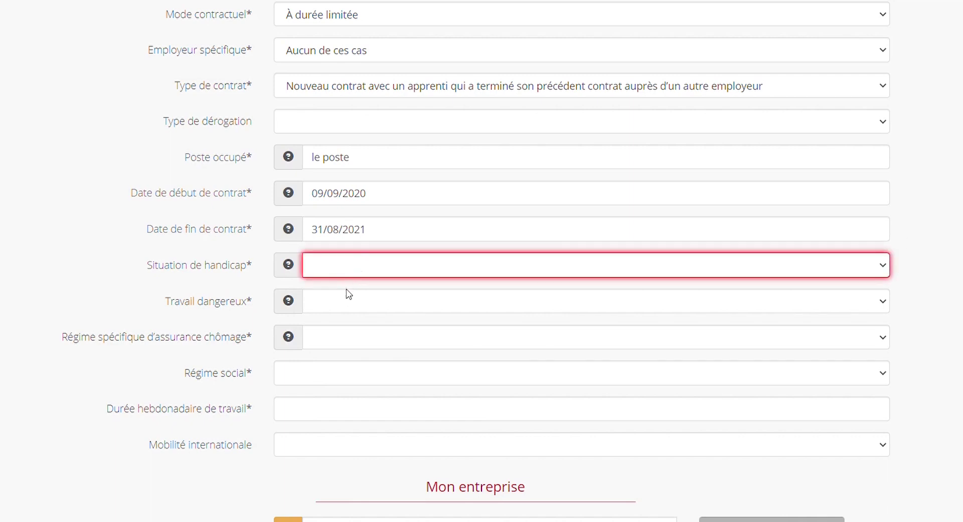
left_click(345, 299)
key("Tab")
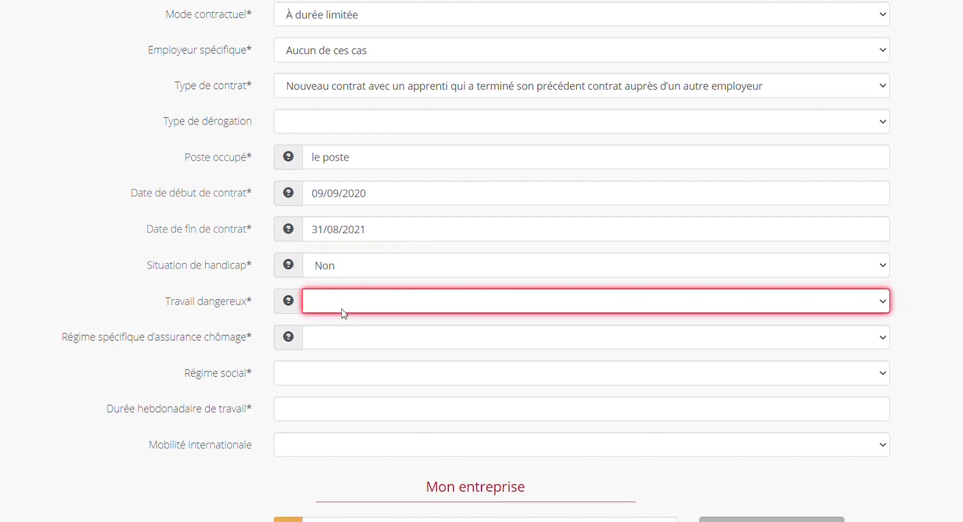
key("n")
key("Tab")
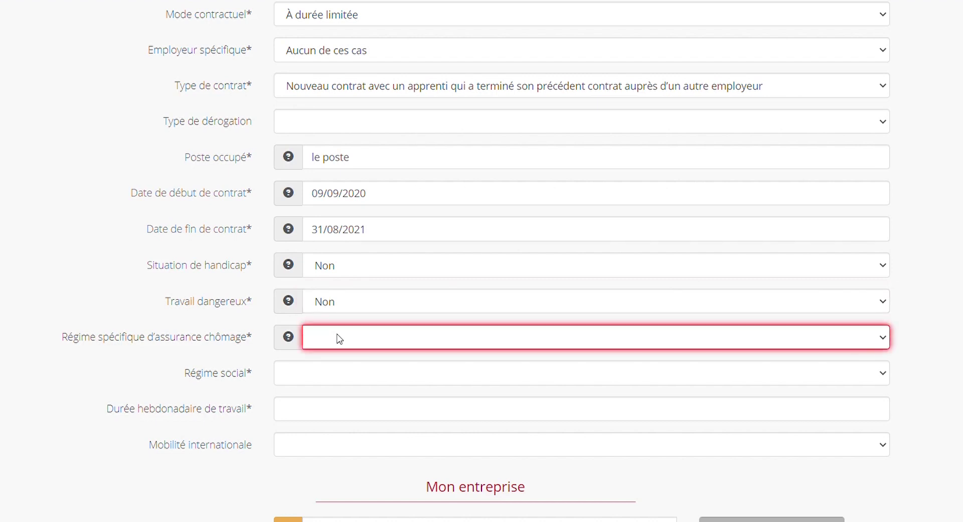
key("n")
- Set the social regime to URSSAF and weekly working hours to 35
key("Tab")
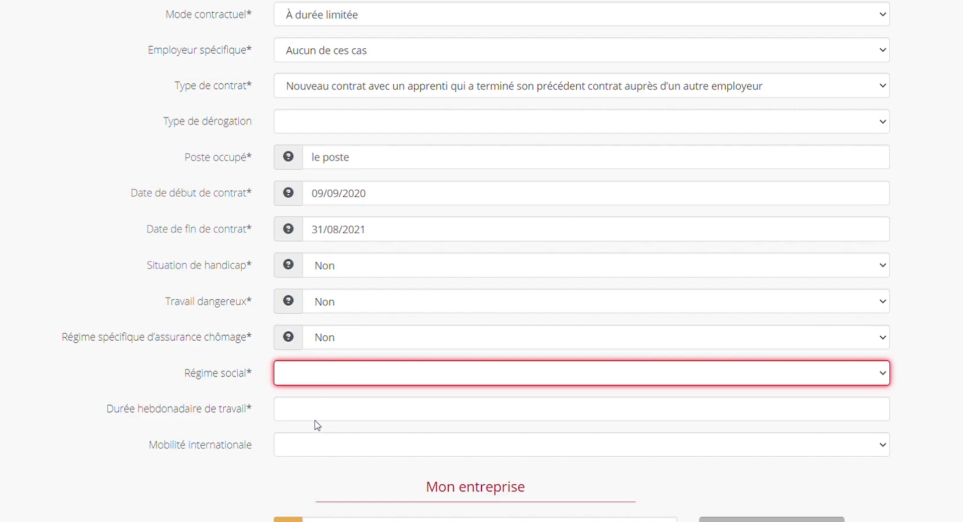
key("u")
left_click(332, 412)
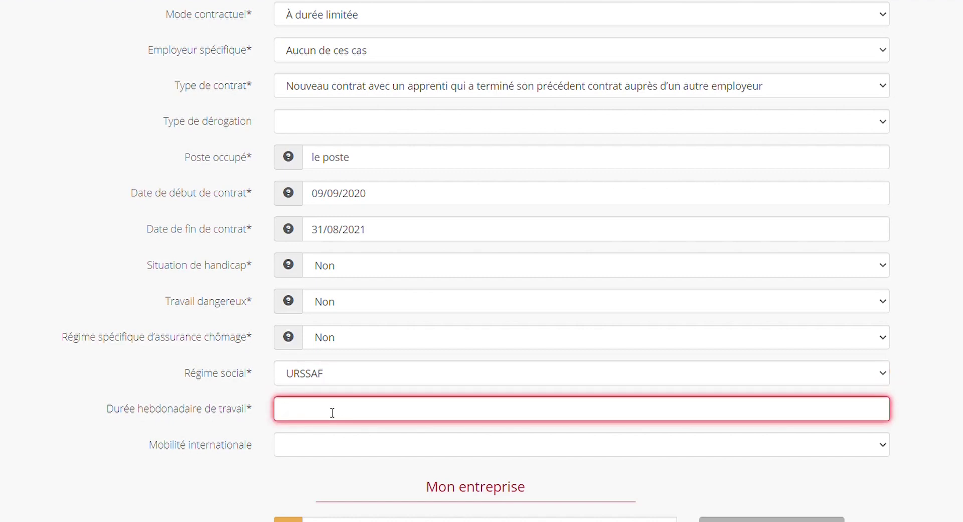
type("35")
left_click(187, 481)
scroll(187, 482, "down", 2)
scroll(482, 260, "down", 2)
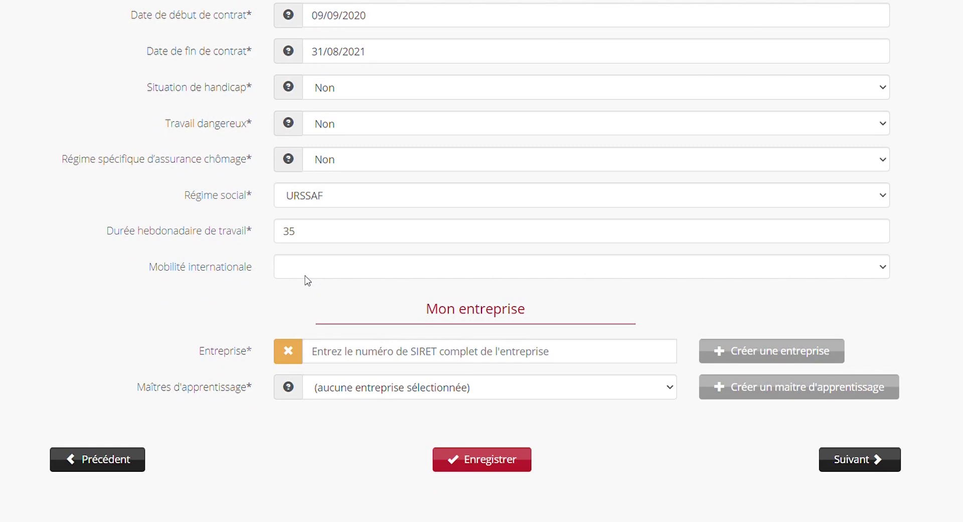
- Answer Non for international mobility and select LEROY MERLIN as company via its pasted SIRET
left_click(330, 264)
left_click(313, 301)
left_click(550, 360)
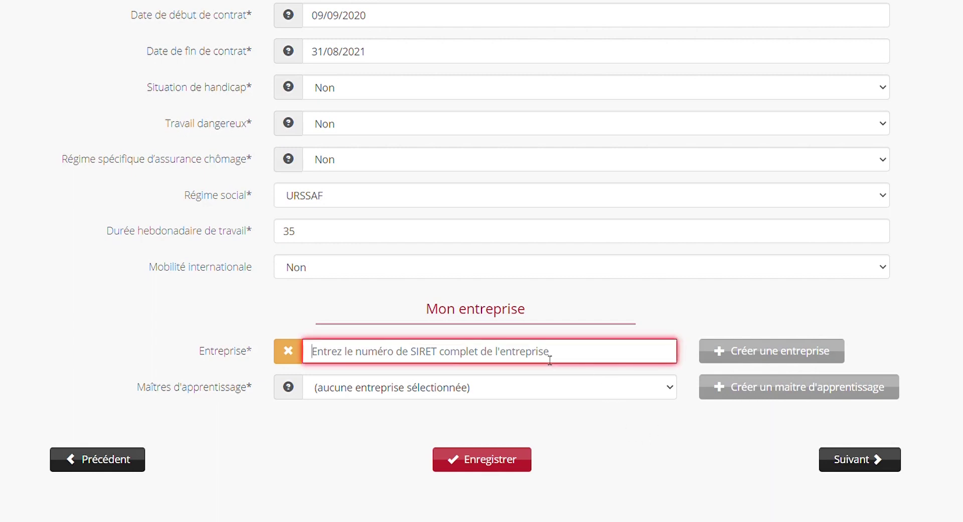
key("ctrl+v")
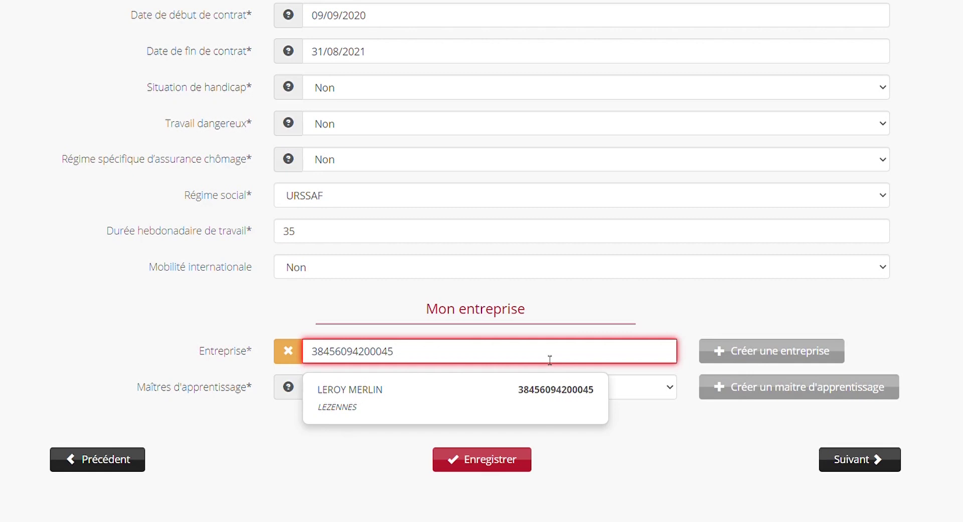
left_click(469, 388)
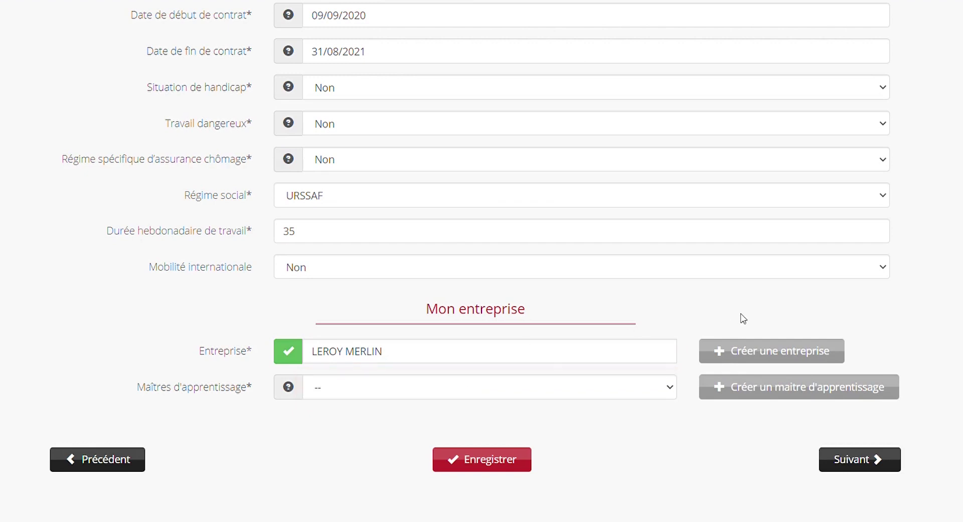
triple_click(565, 361)
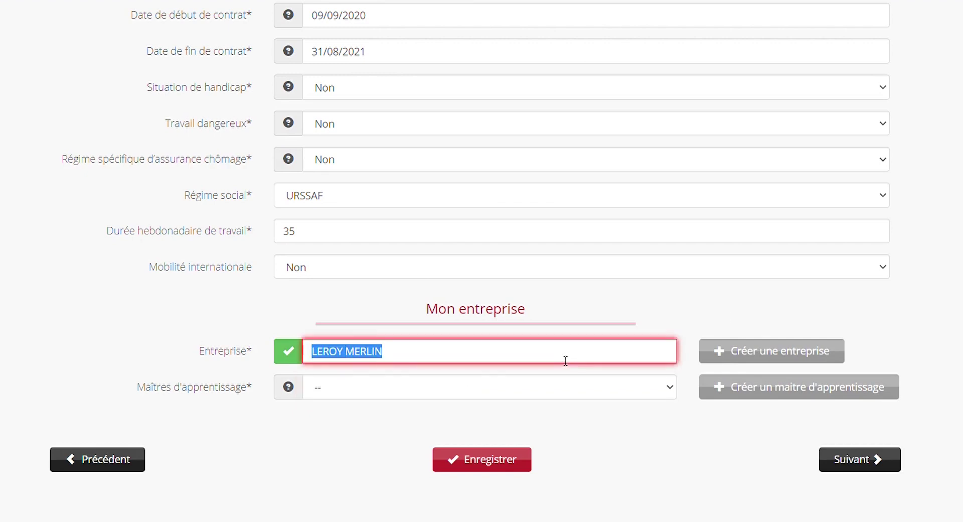
left_click(765, 348)
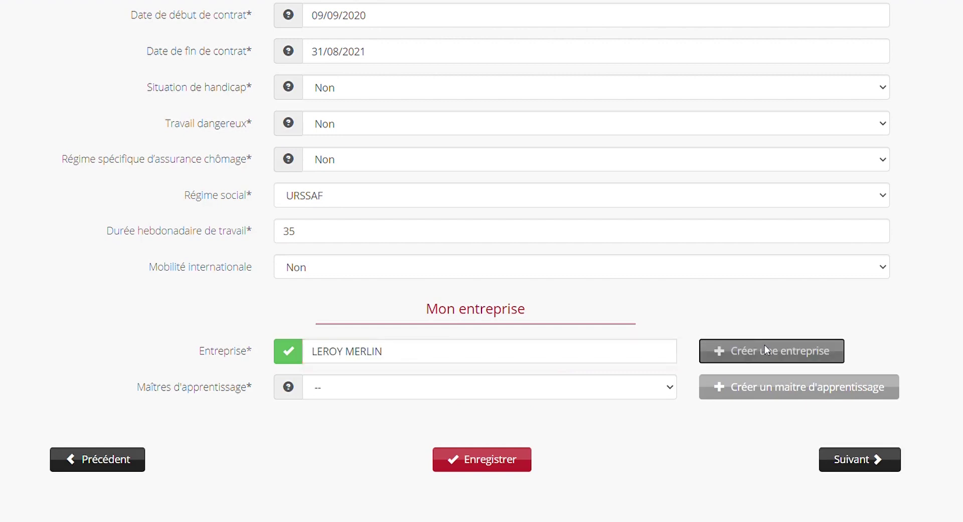
scroll(481, 260, "down", 2)
scroll(481, 261, "down", 2)
scroll(481, 261, "down", 2)
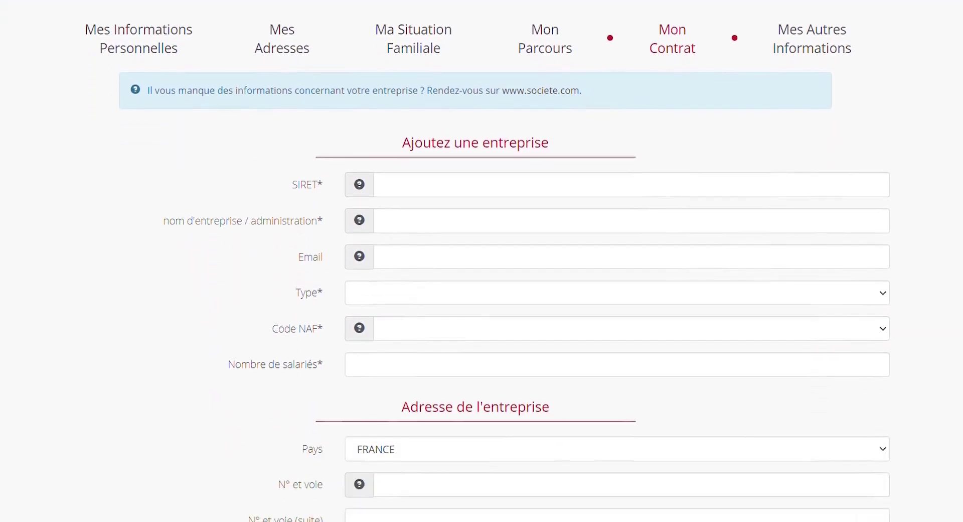
scroll(482, 261, "down", 1)
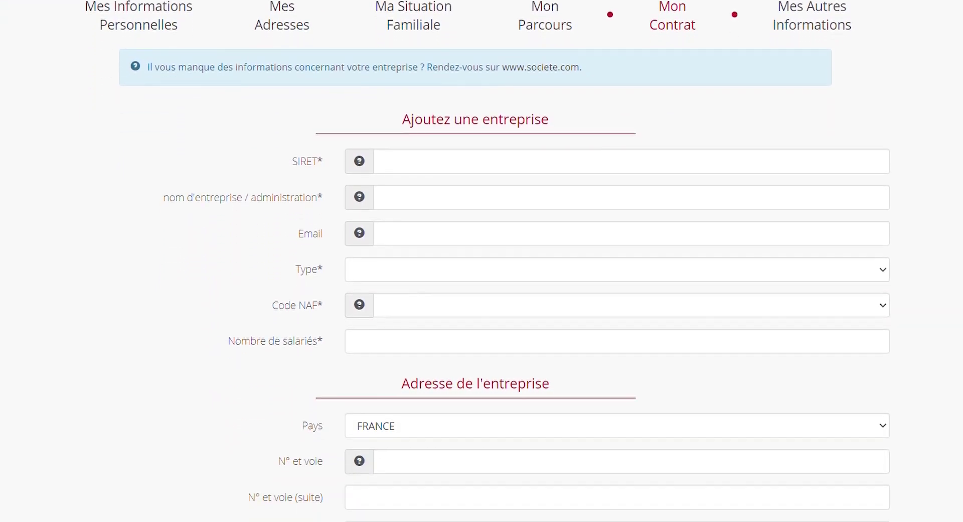
scroll(482, 261, "down", 4)
scroll(482, 260, "down", 2)
scroll(481, 261, "up", 5)
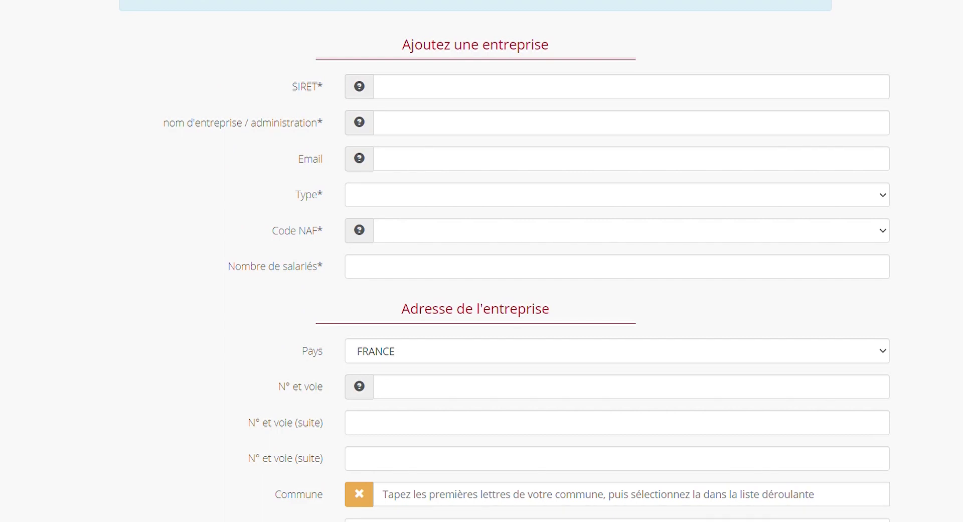
scroll(505, 261, "down", 3)
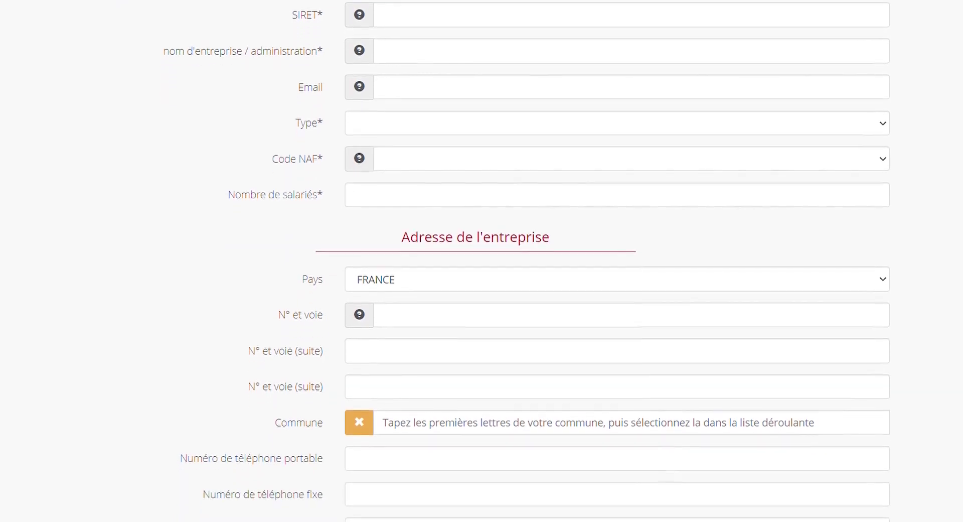
scroll(692, 386, "down", 3)
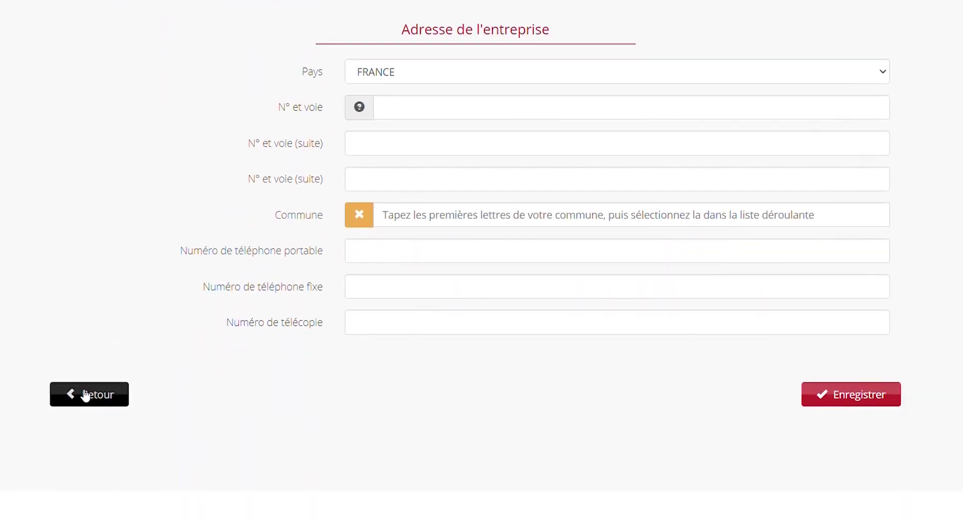
left_click(85, 395)
- Pick LEROY MERLIN's existing apprenticeship master, briefly open the new-master form, then return to Mon contrat
scroll(82, 395, "down", 10)
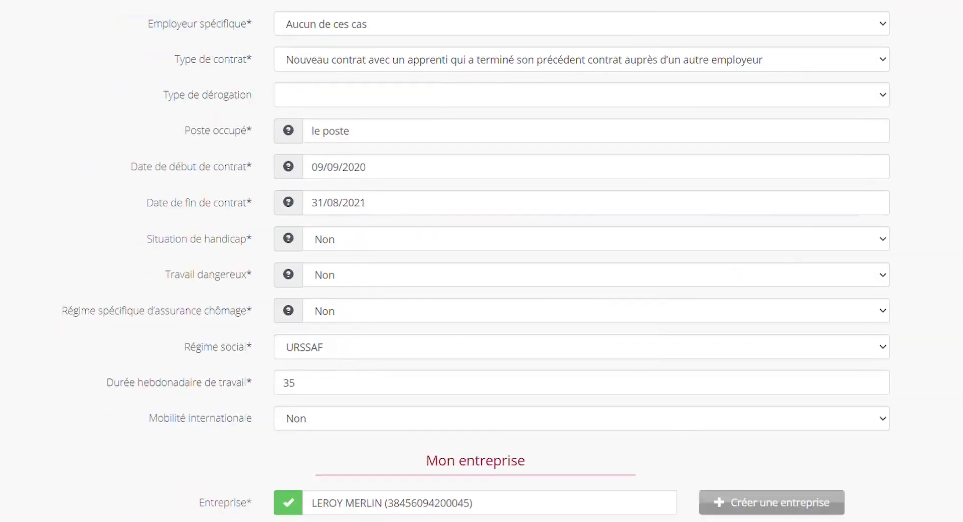
scroll(581, 382, "down", 5)
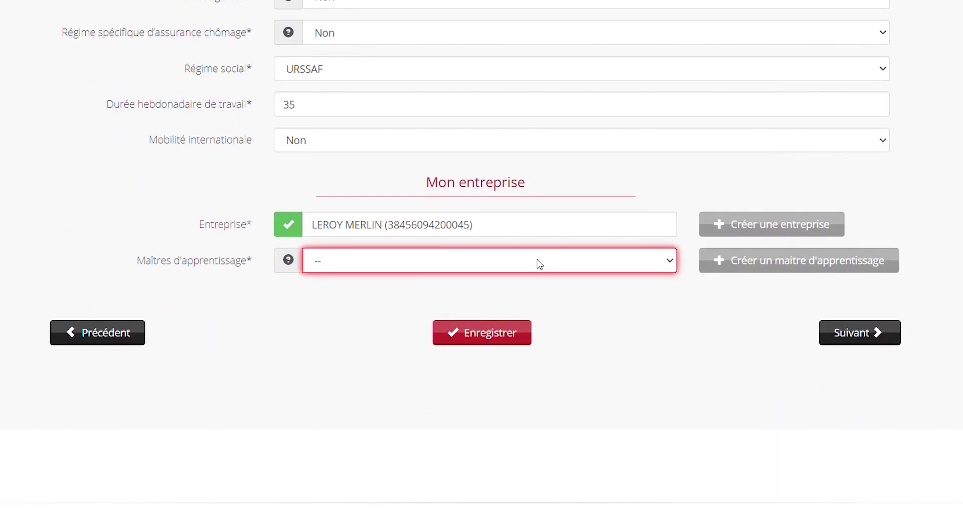
left_click(432, 1)
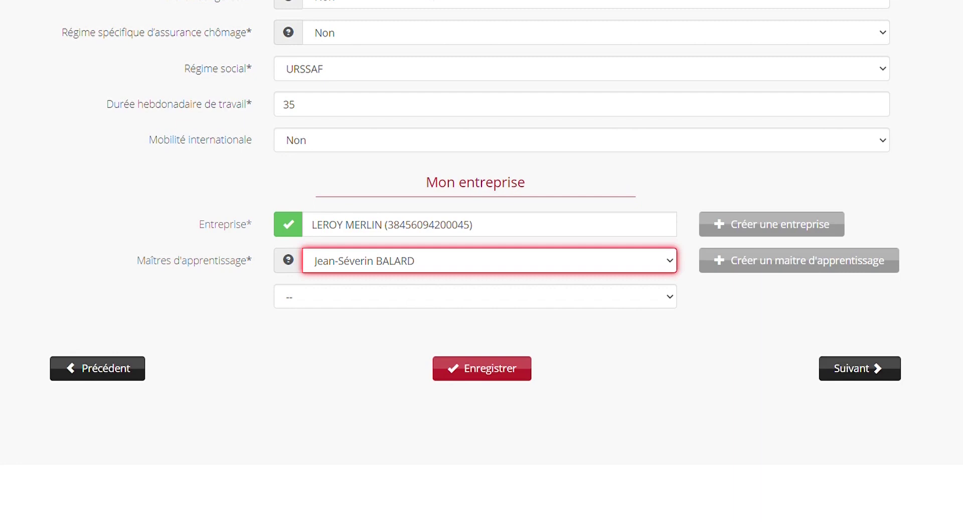
left_click(782, 266)
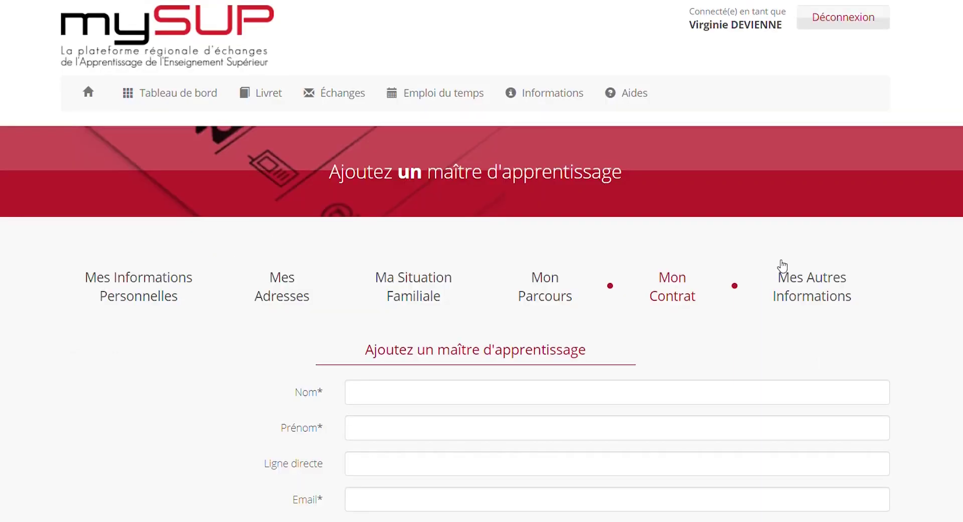
scroll(482, 261, "down", 2)
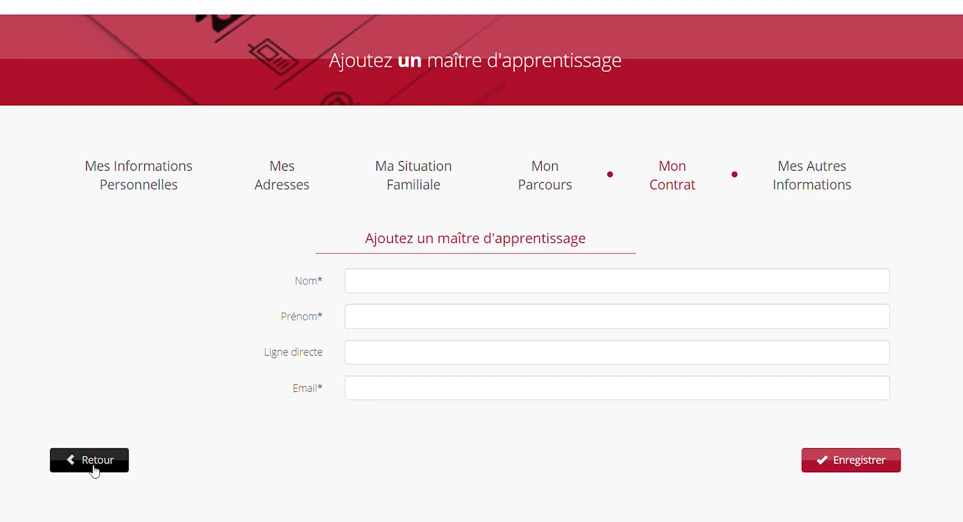
left_click(94, 468)
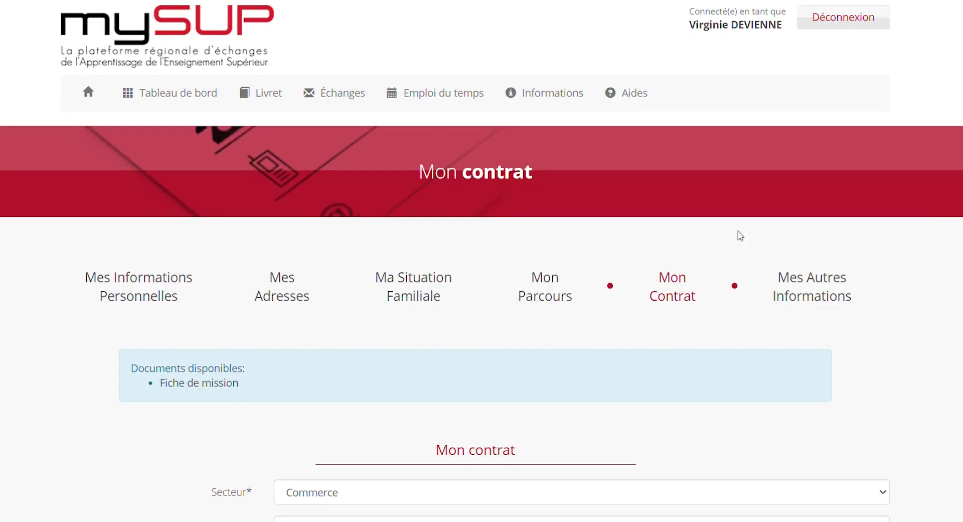
scroll(482, 261, "down", 10)
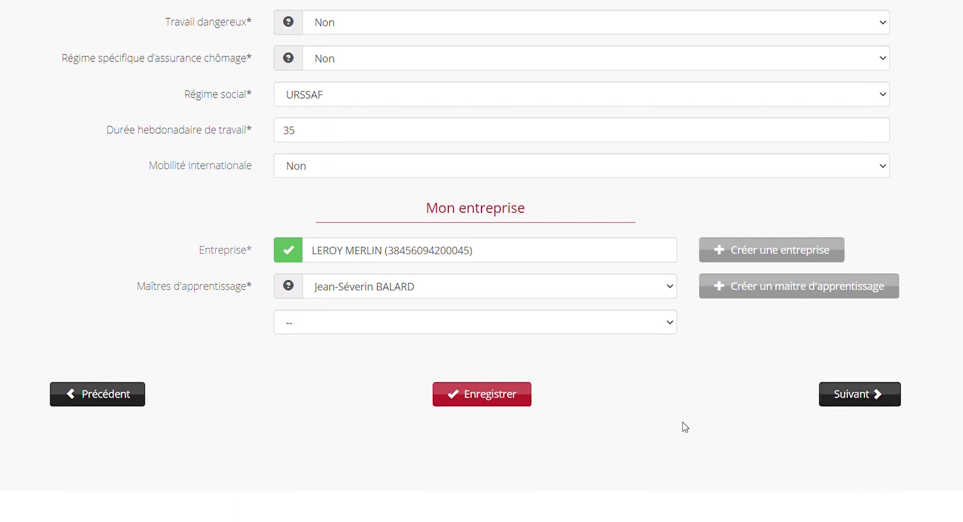
- Save the contract details and continue to the Mes Autres Informations page
left_click(504, 397)
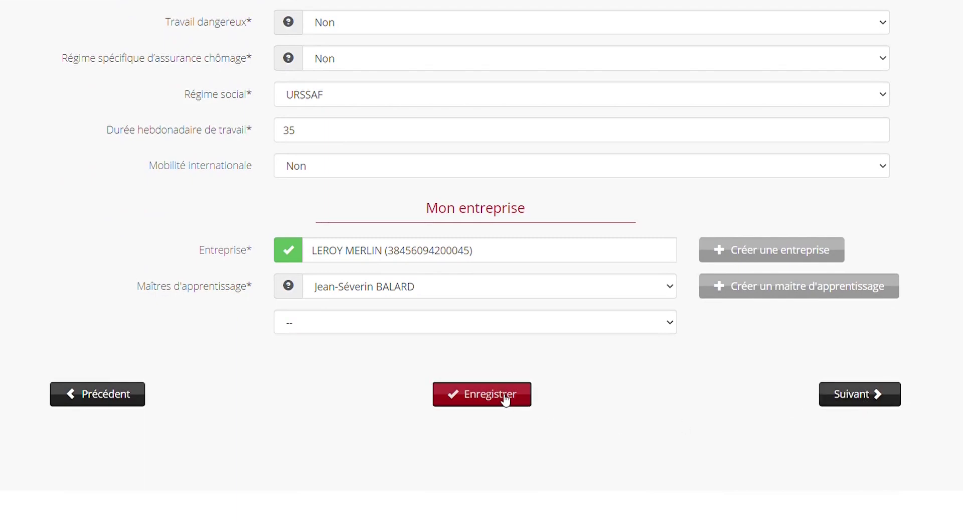
scroll(481, 261, "down", 10)
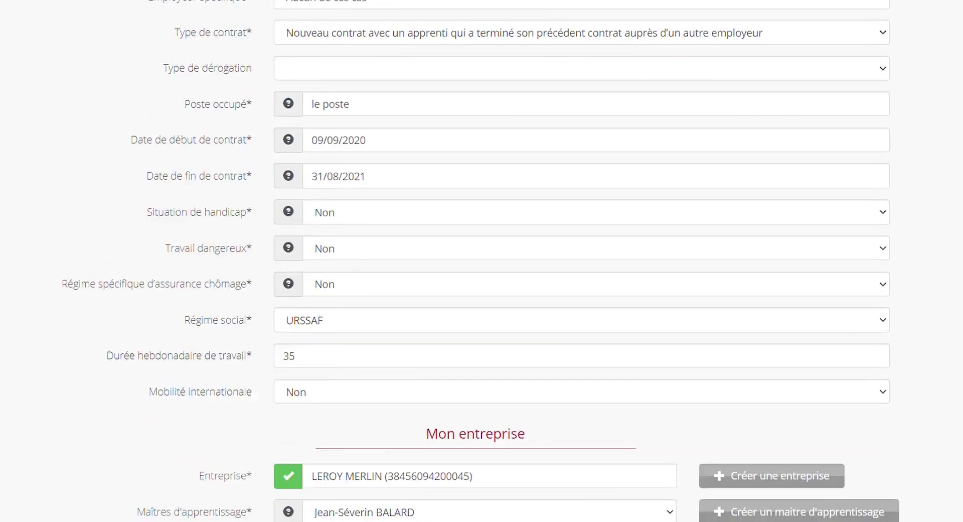
left_click(866, 395)
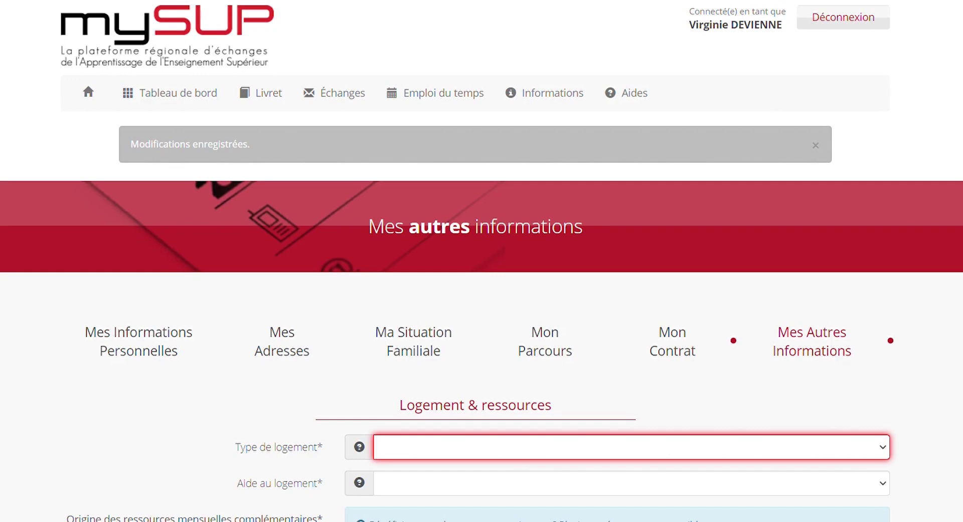
- Set Logement individuel, housing aid Oui, tick Aide des collectivités, and rate resources Satisfait
scroll(583, 125, "down", 5)
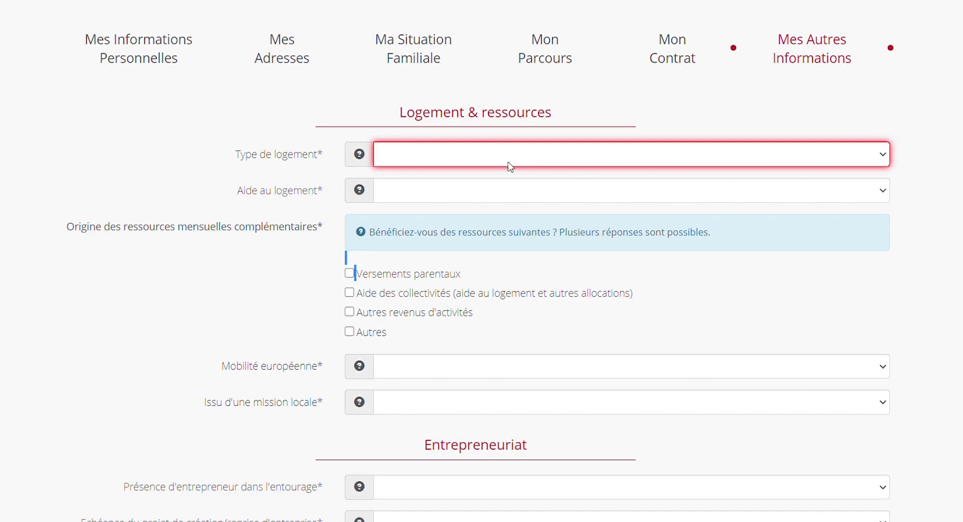
left_click(460, 191)
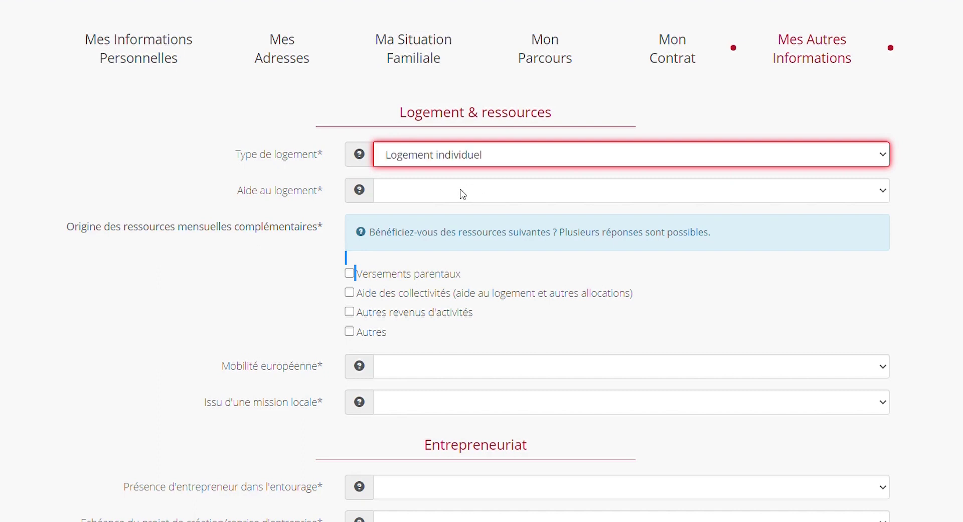
left_click(430, 194)
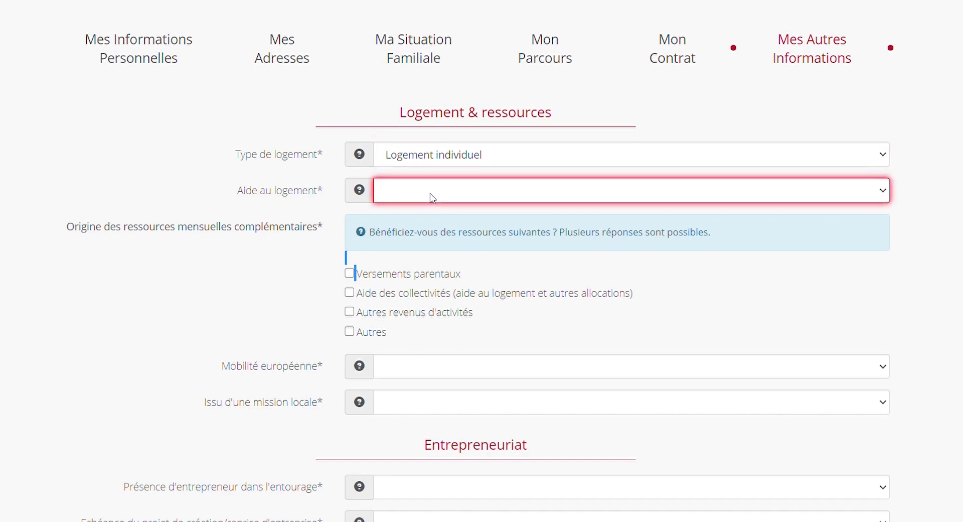
left_click(407, 224)
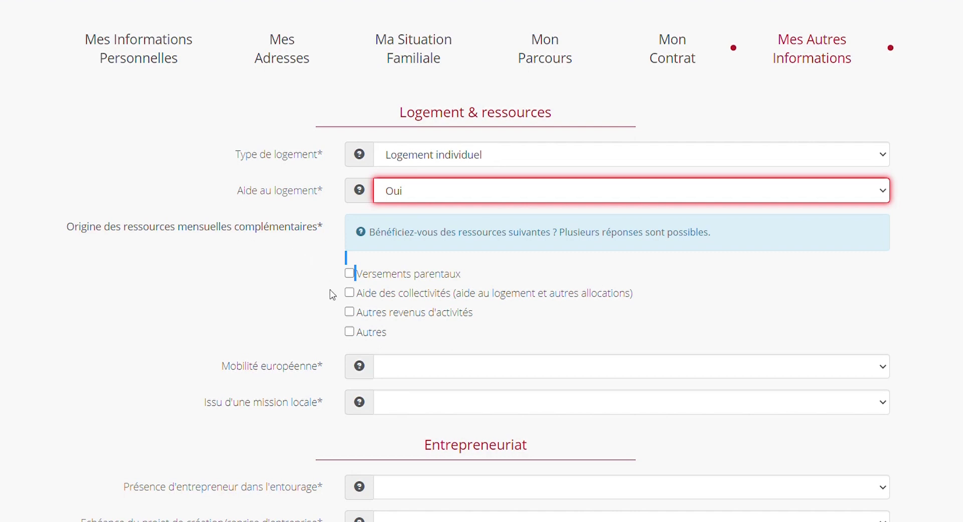
left_click(350, 294)
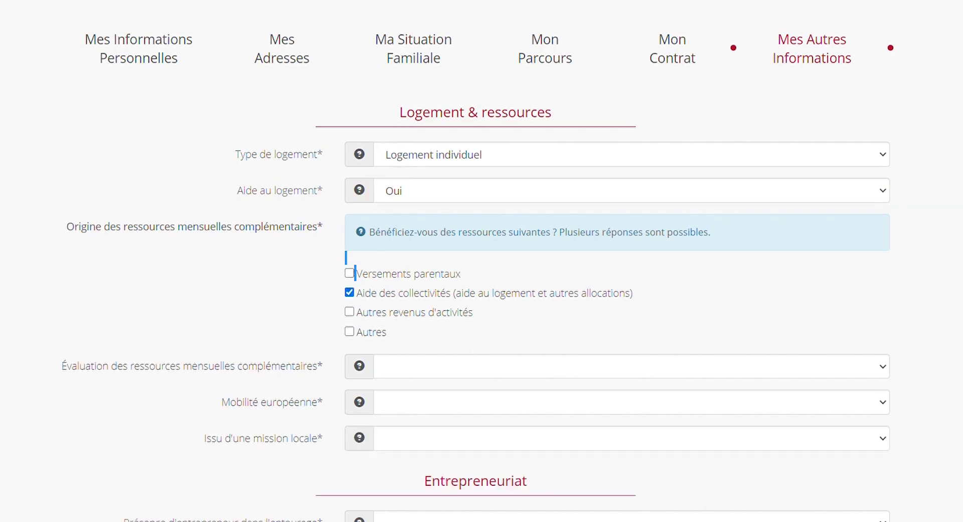
scroll(477, 260, "down", 3)
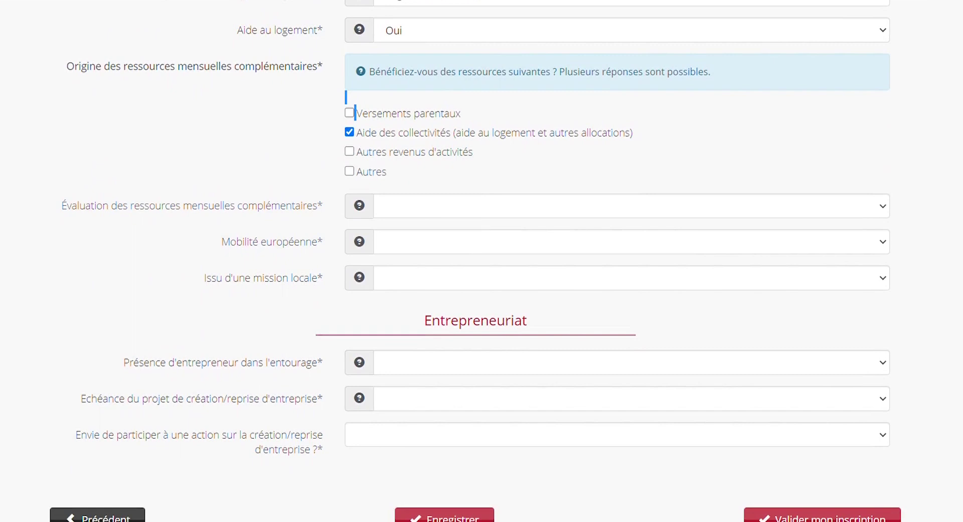
left_click(540, 211)
left_click(453, 249)
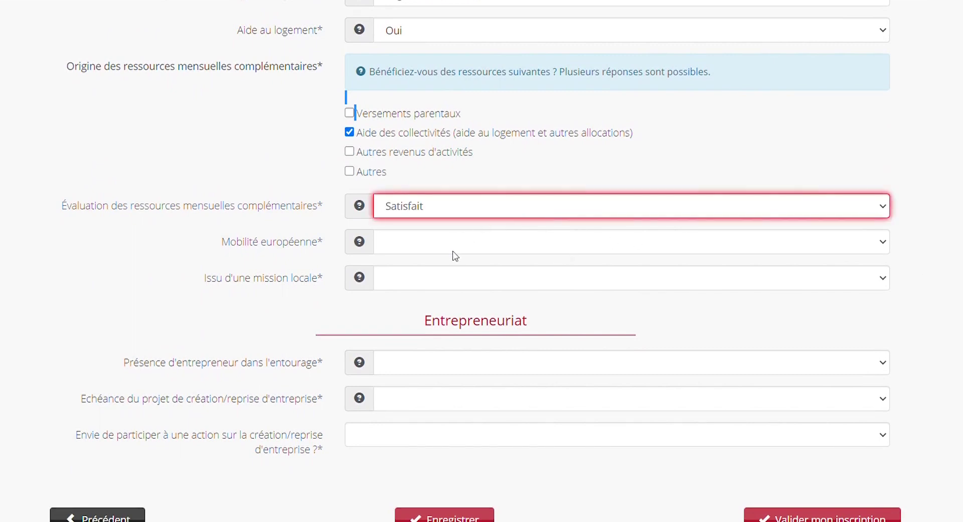
left_click(460, 245)
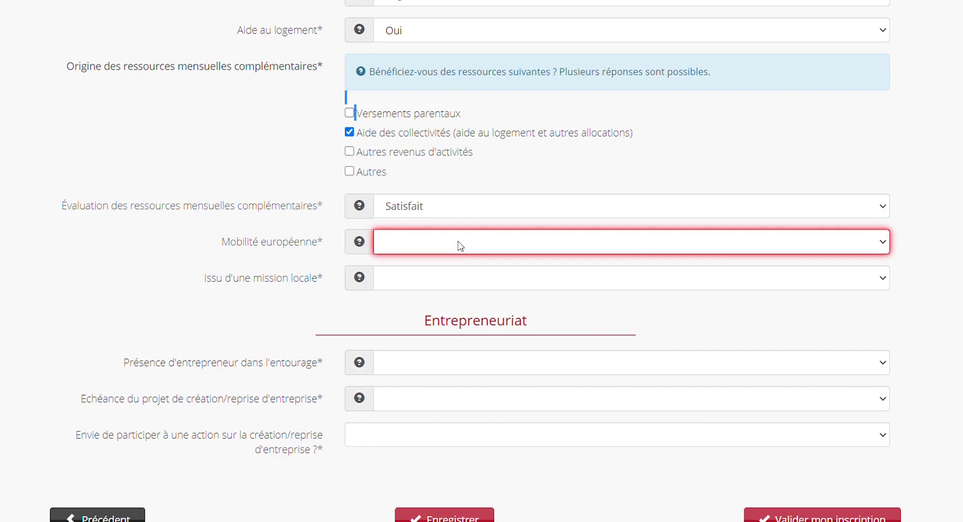
- Answer Non for European mobility, mission locale and an entrepreneur nearby
key("n")
mouse_move(363, 208)
key("Tab")
key("n")
scroll(481, 261, "down", 3)
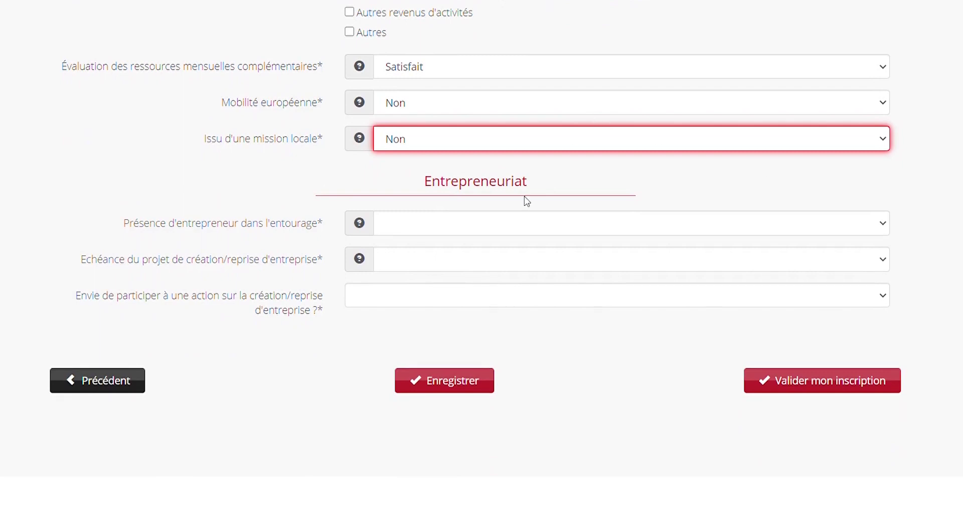
key("Tab")
key("n")
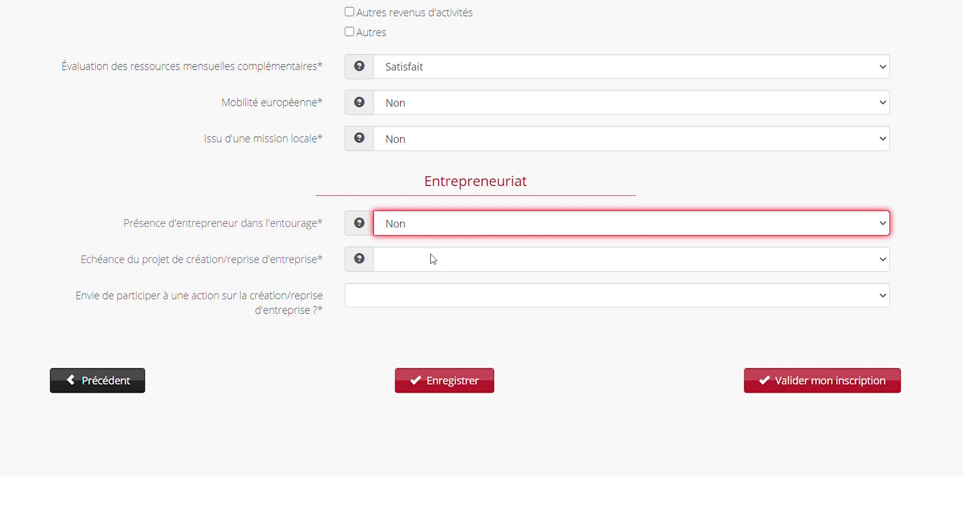
- Set the business project timeline to Pas de projet, answer Non to the entrepreneurship action, and save
key("Tab")
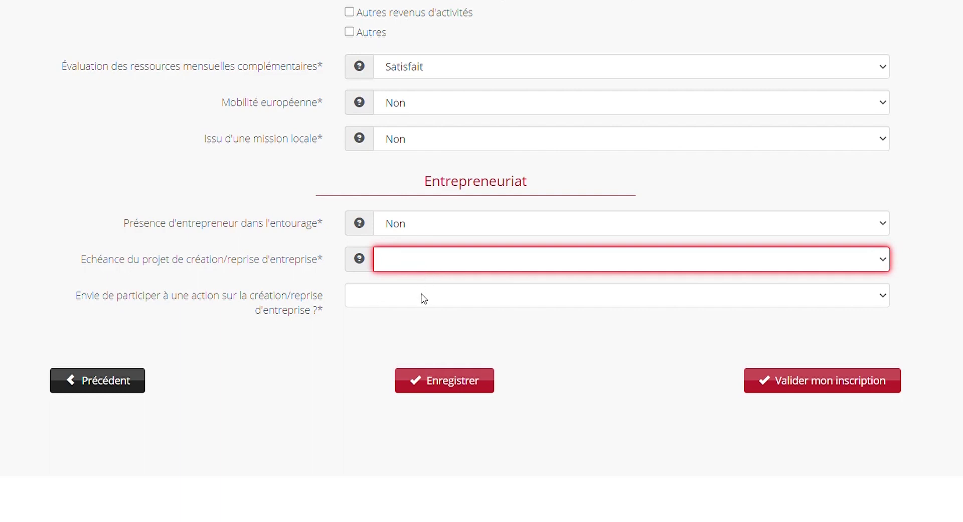
key("p")
key("Tab")
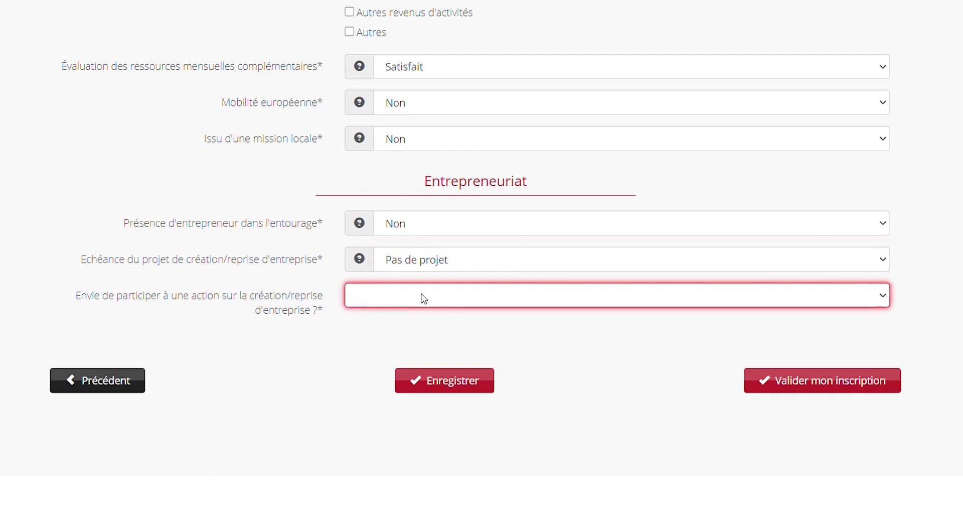
key("n")
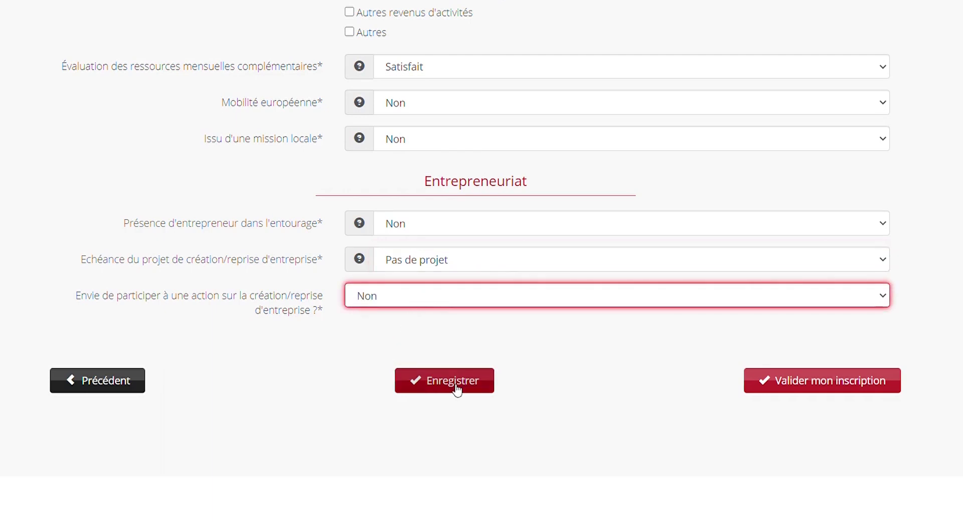
left_click(456, 389)
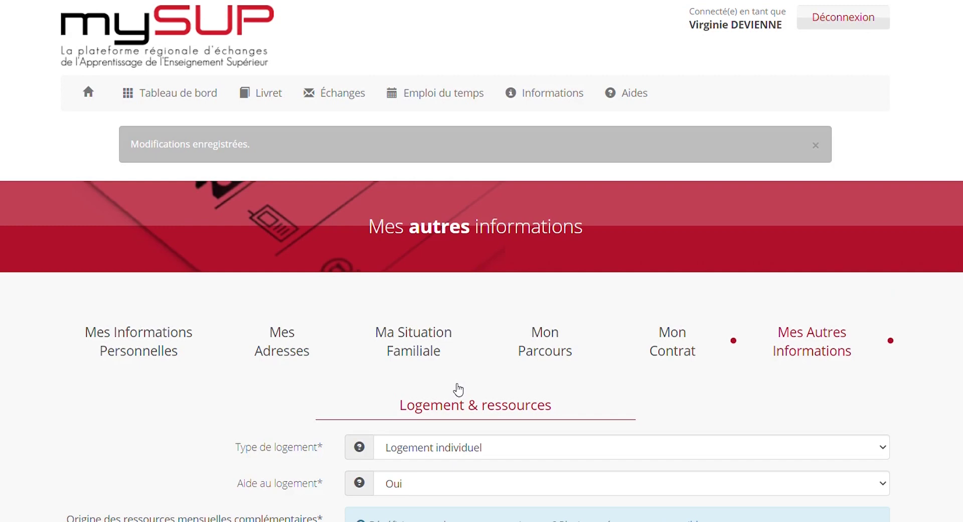
- Submit the registration with Valider mon inscription and confirm the definitive validation with OK
scroll(457, 389, "down", 5)
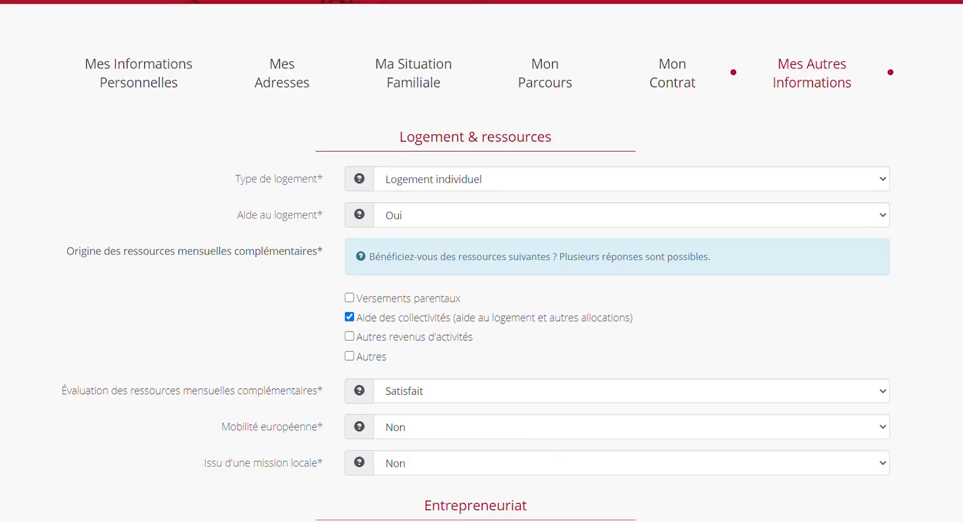
scroll(482, 261, "down", 3)
scroll(481, 261, "down", 2)
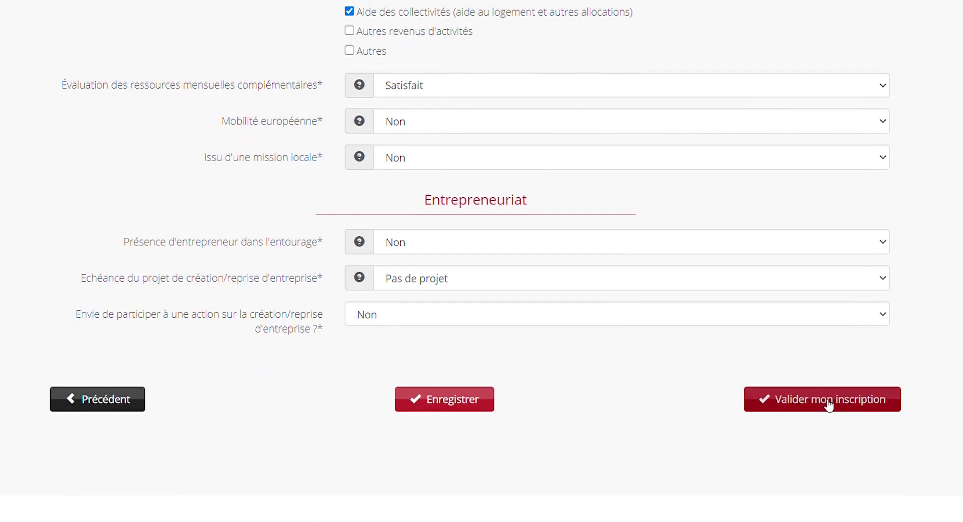
left_click(831, 405)
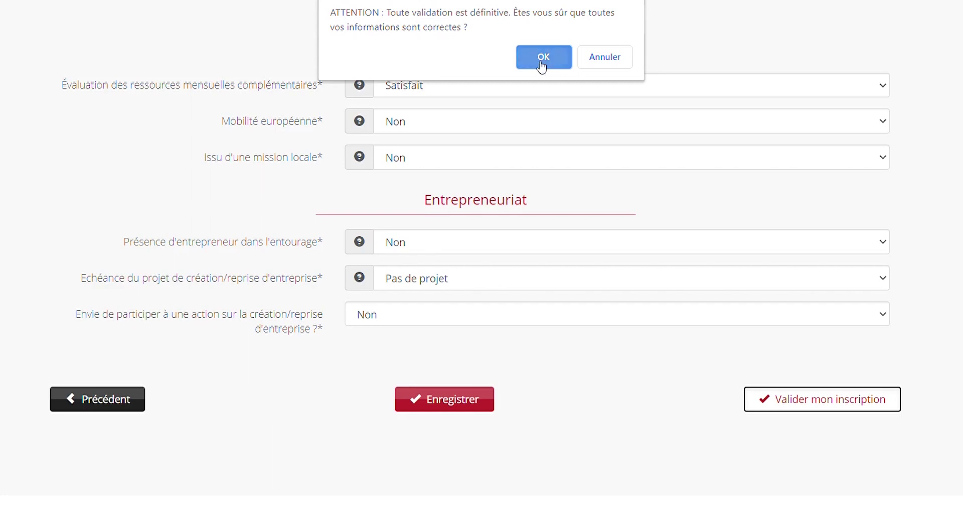
left_click(538, 64)
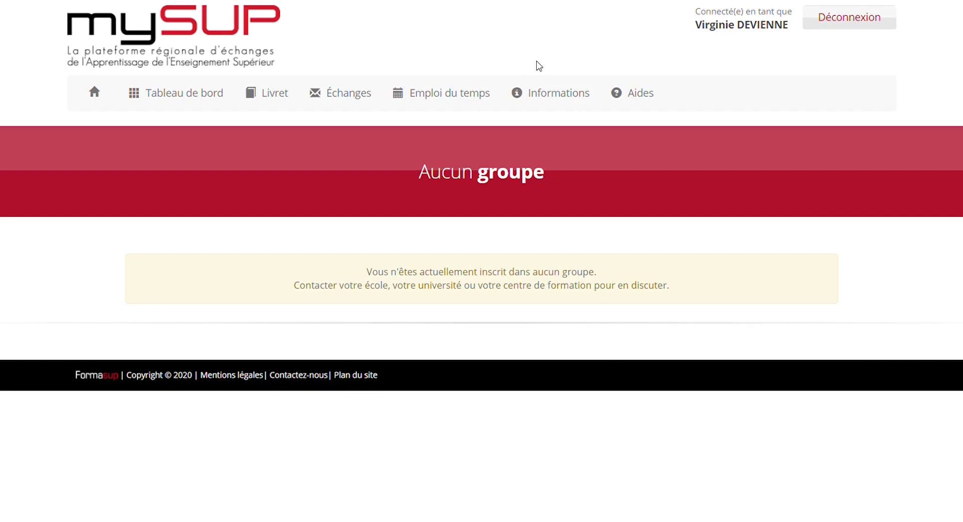